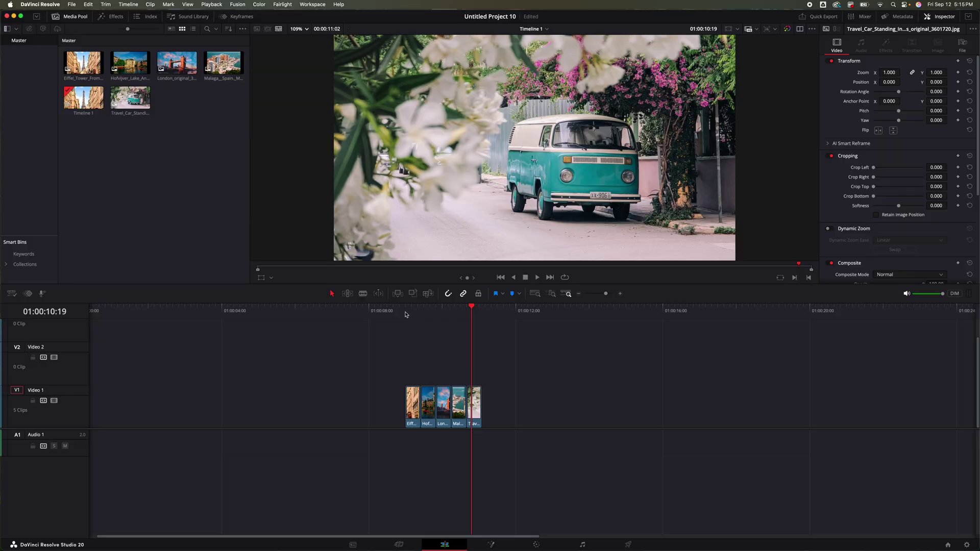
Step: Scrub and play through the five travel photos, then return to the first photo
left_click_drag(406, 315, 411, 340)
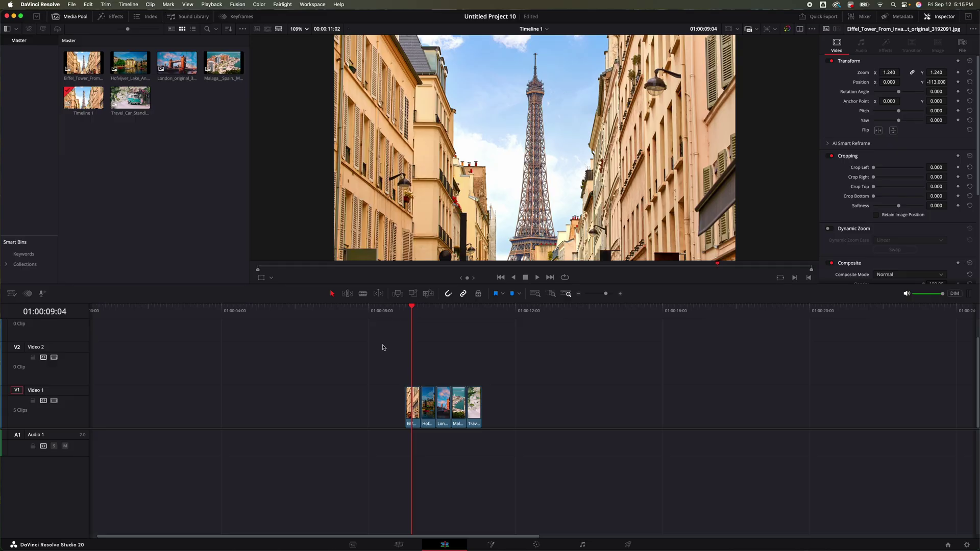
key("space")
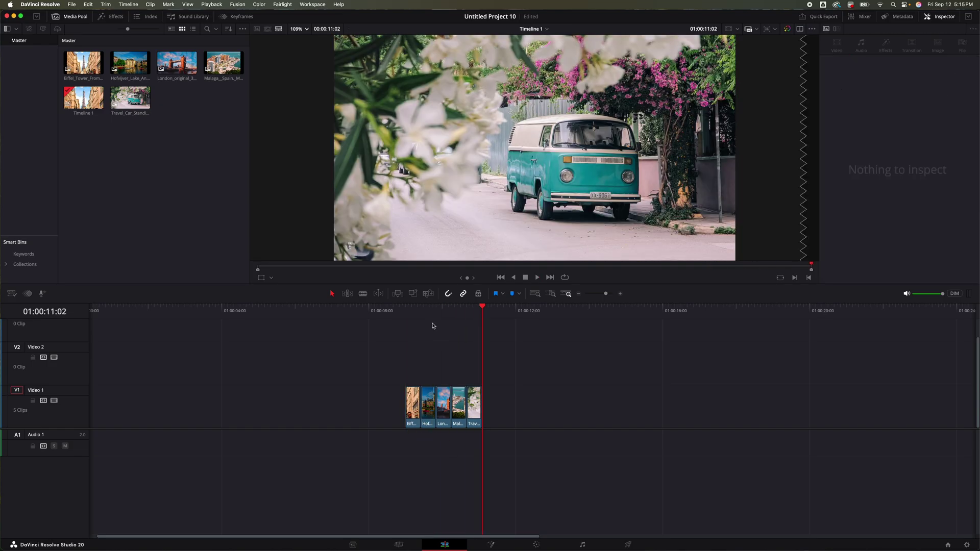
key("Up")
key("Up")
key("Up")
key("Up")
key("Up")
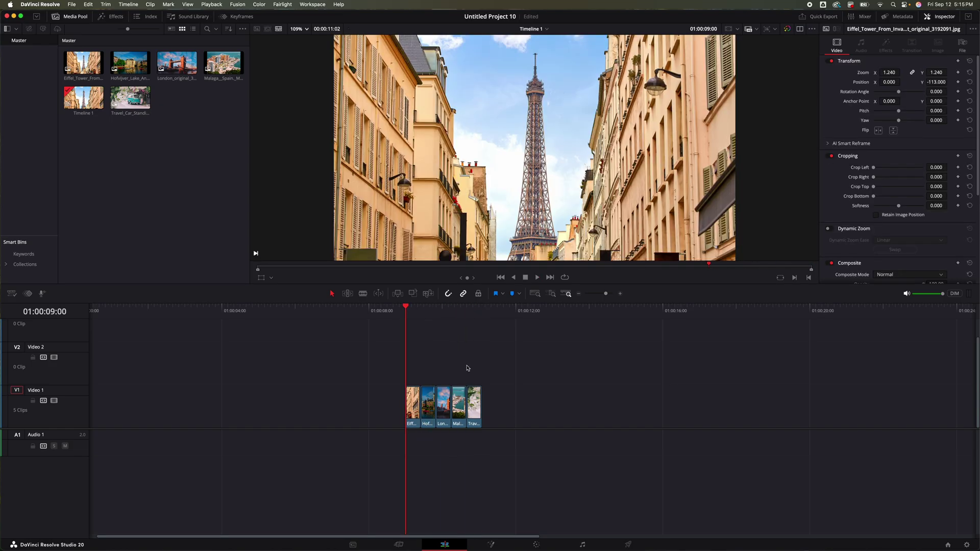
Step: Add an Adjustment Clip on Video 2 directly above the five photo clips
key("super+f")
type("adj")
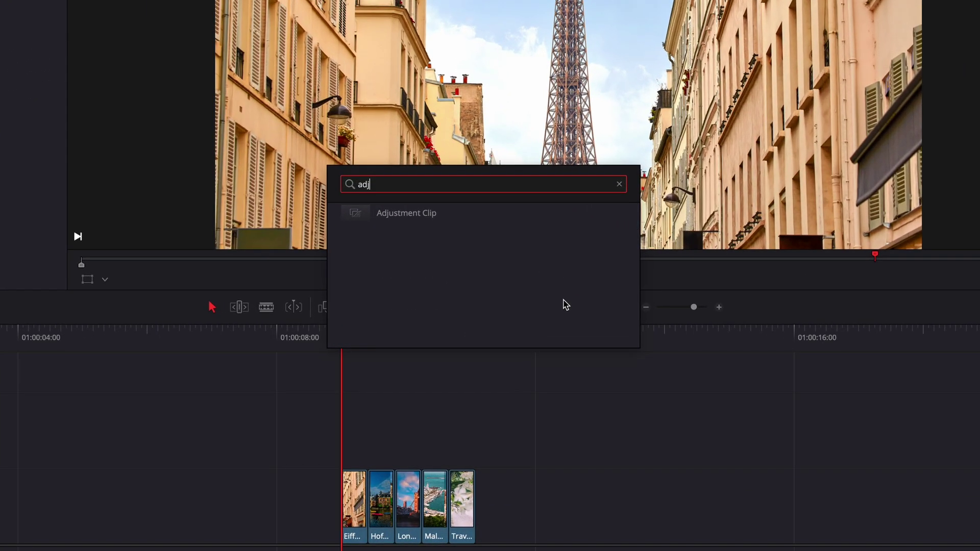
left_click(429, 217)
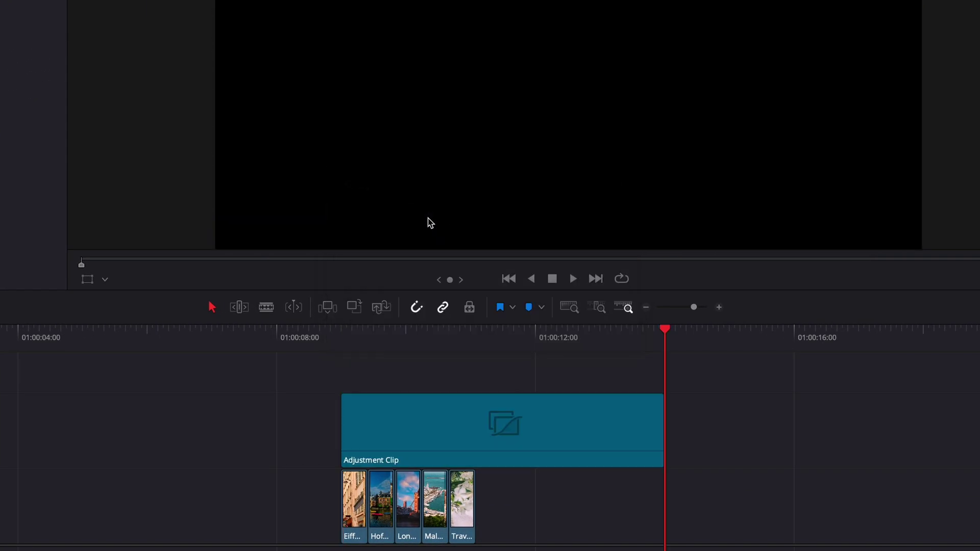
left_click(365, 340)
left_click(416, 415)
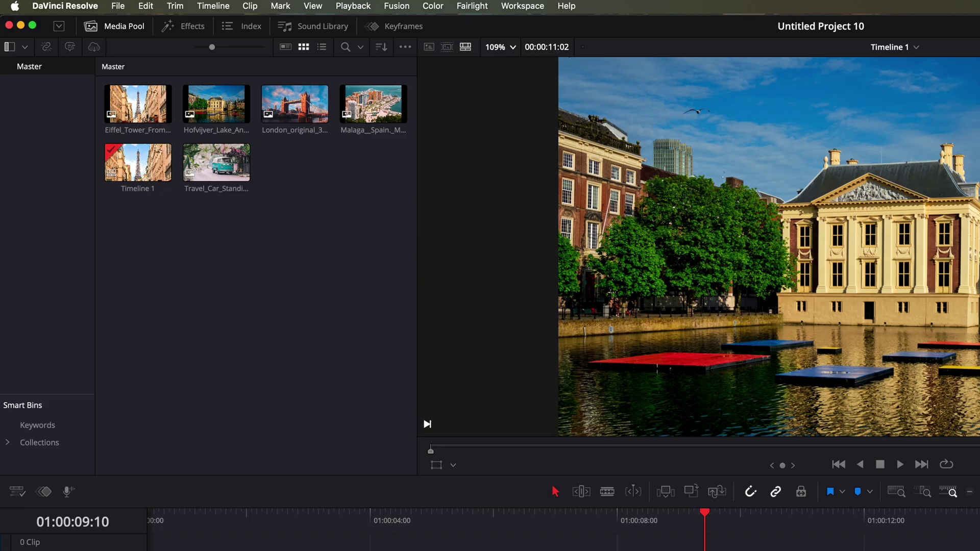
left_click(196, 33)
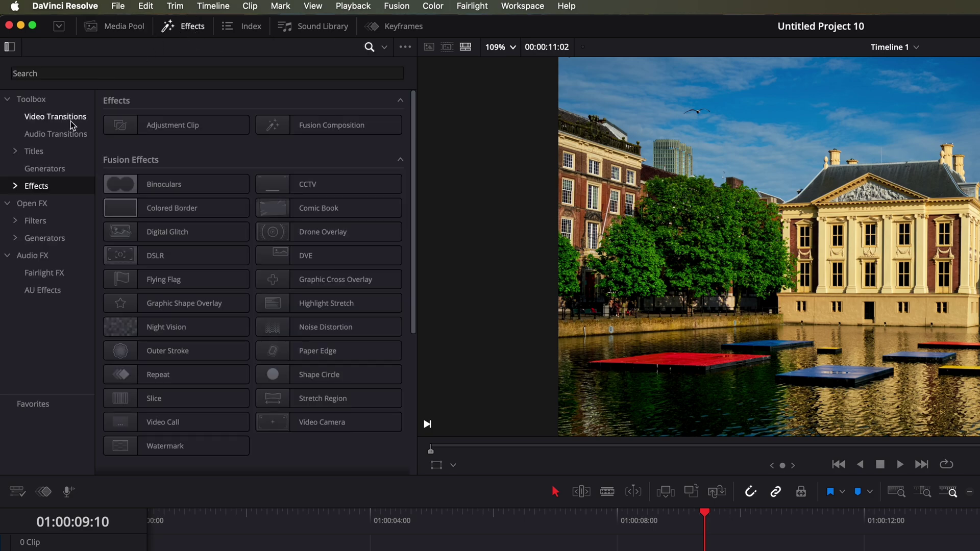
left_click_drag(153, 129, 672, 550)
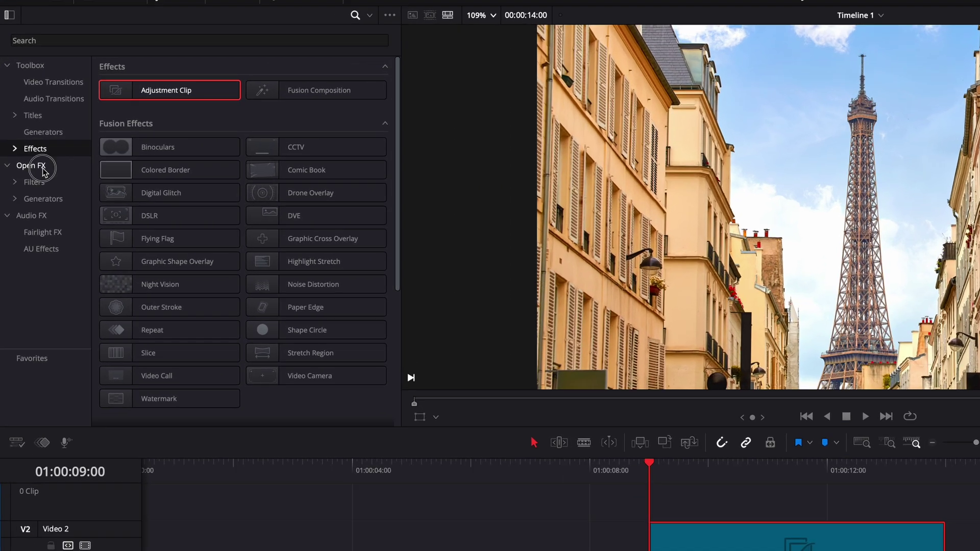
Step: Apply the Open FX Resolve FX Transform effect to the Adjustment Clip and shorten the clip
left_click(27, 123)
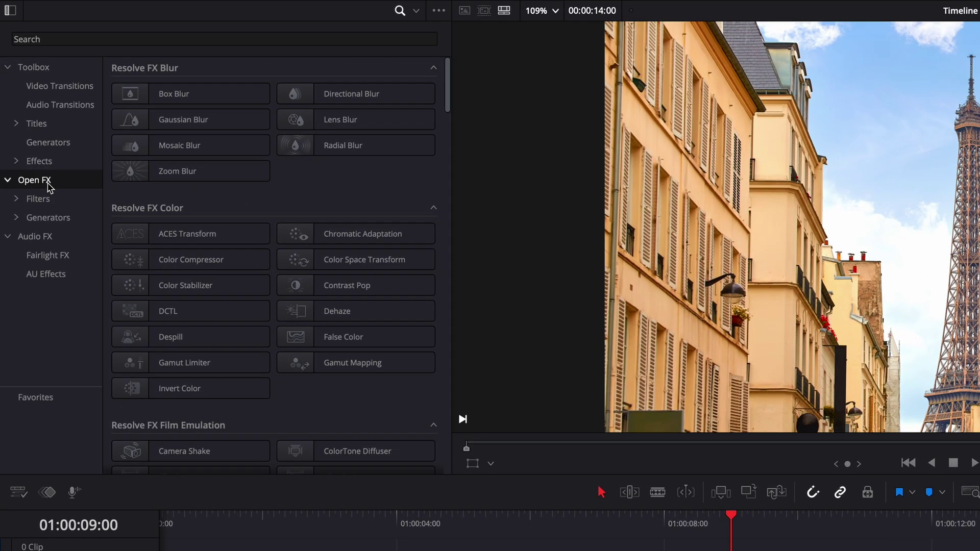
left_click(353, 39)
type("tra")
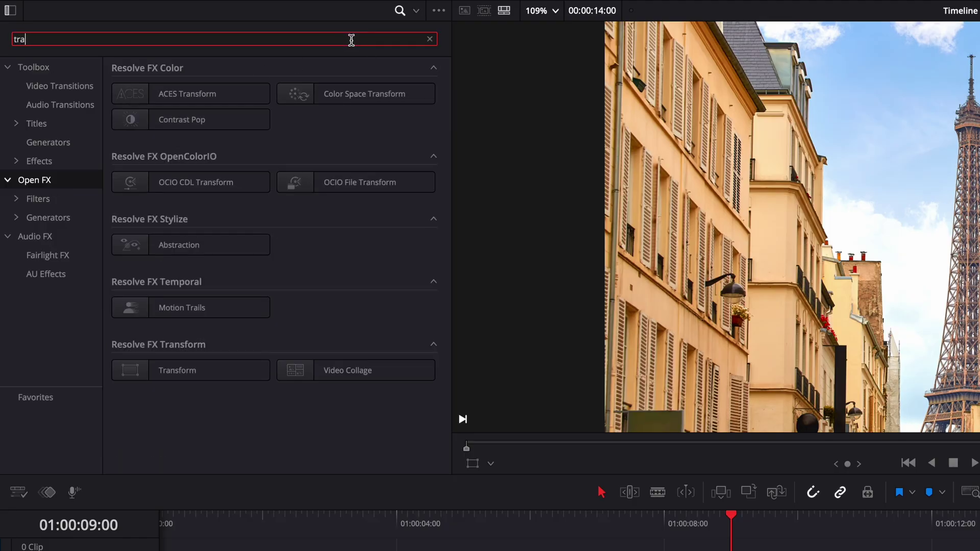
type("n")
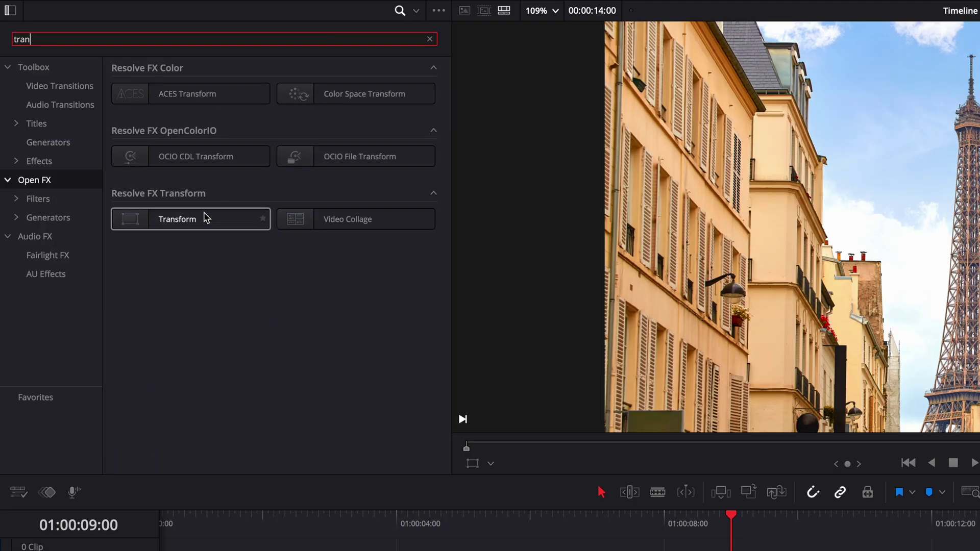
left_click_drag(204, 219, 797, 550)
left_click_drag(442, 276, 444, 278)
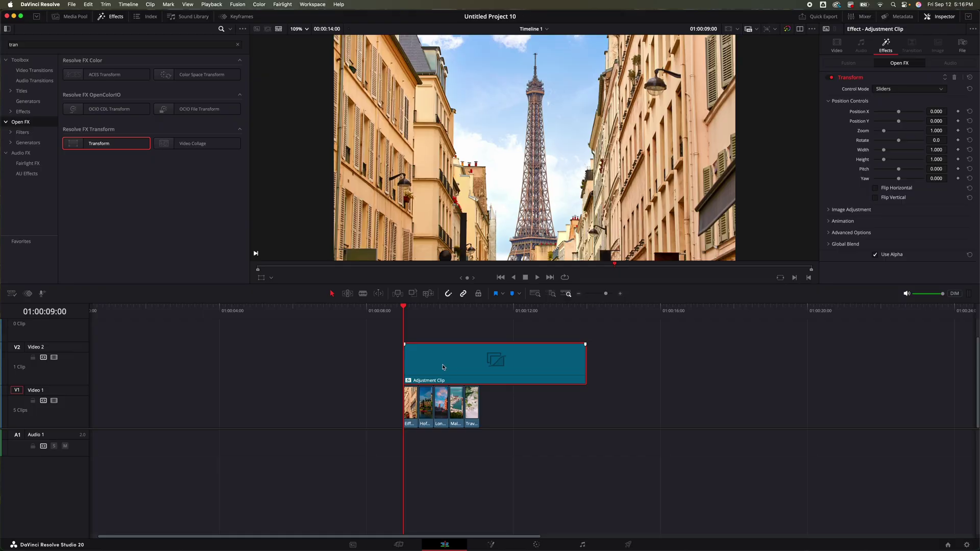
left_click_drag(582, 367, 431, 389)
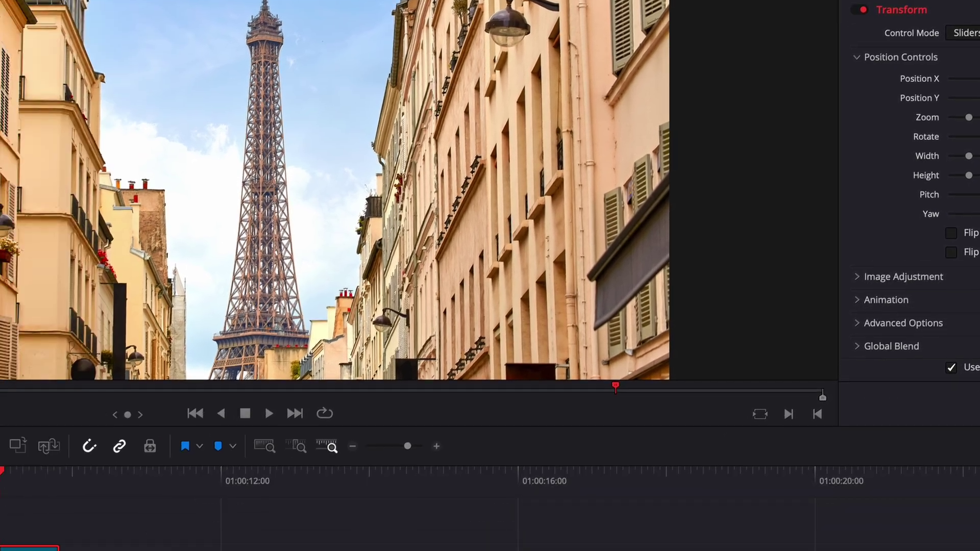
Step: Keyframe Transform Zoom up to 1.413, add Motion Blur 0.876, and trim the clip to one photo
left_click(25, 477)
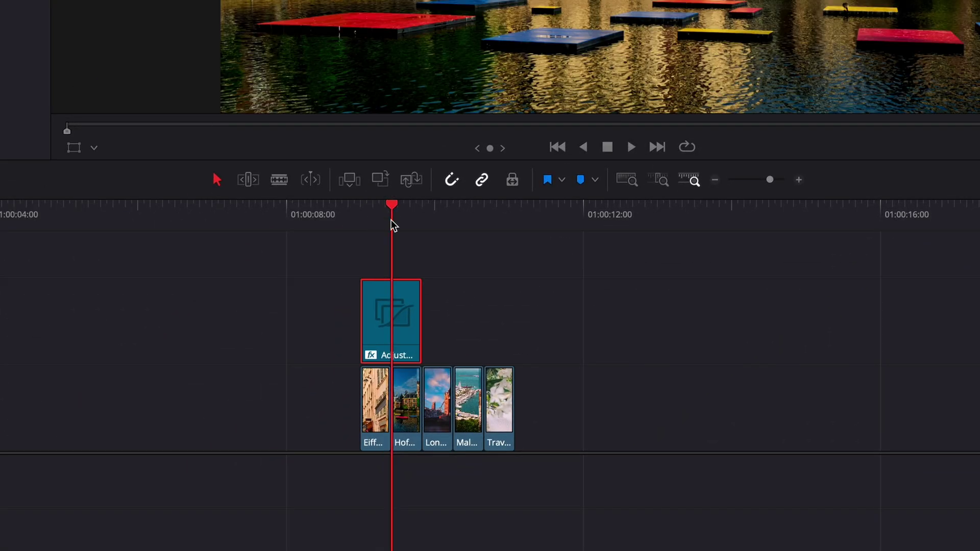
key("Right")
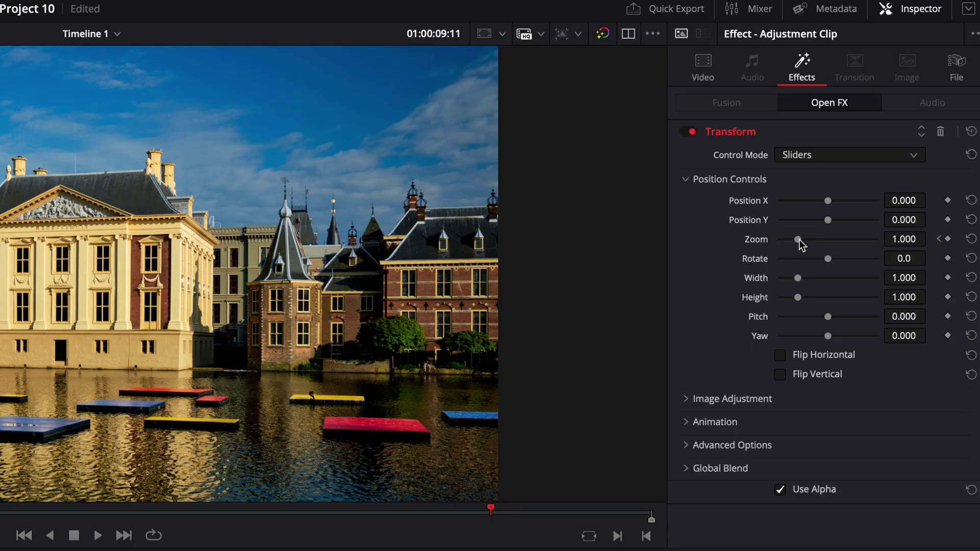
left_click_drag(799, 239, 810, 237)
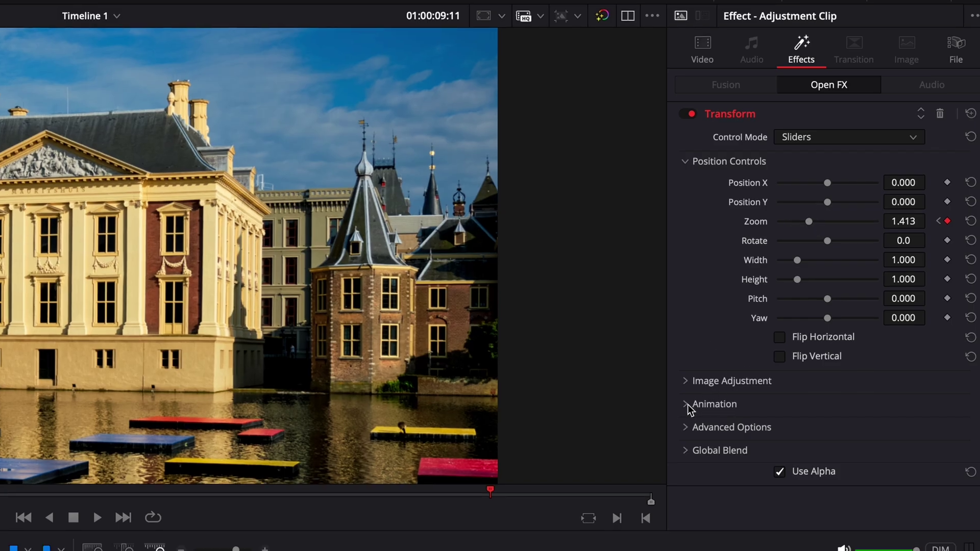
left_click(688, 422)
left_click_drag(775, 307, 861, 307)
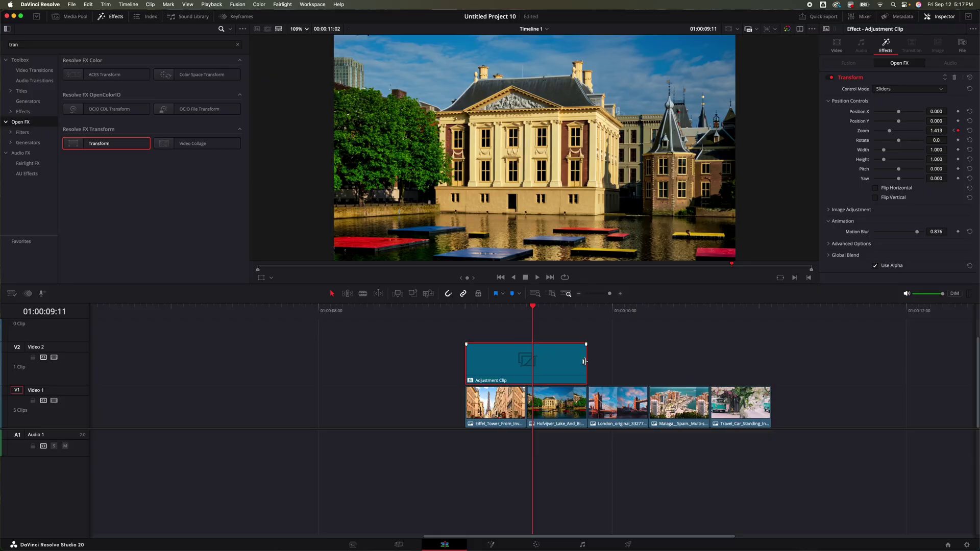
left_click_drag(585, 362, 525, 365)
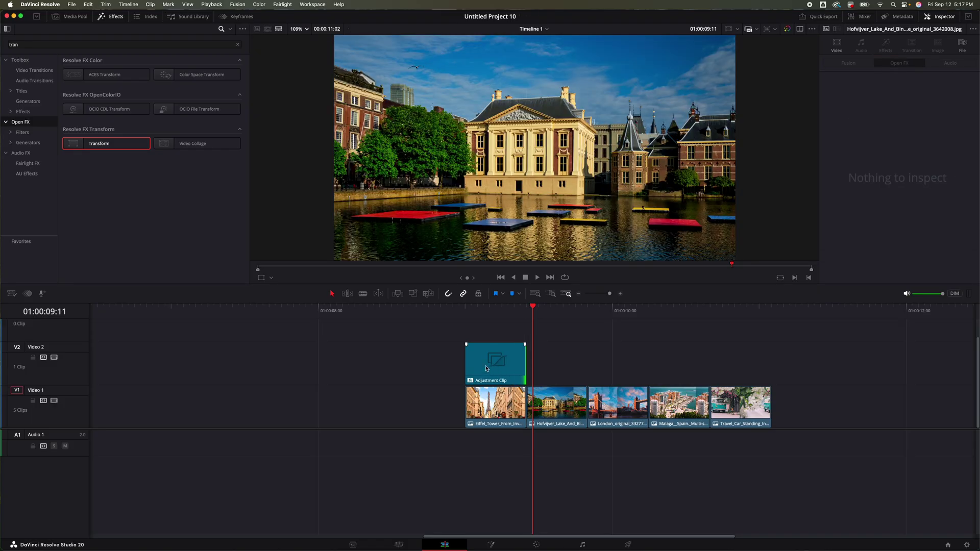
Step: Copy the zooming adjustment clip onto the next photo and play the photos back
left_click_drag(486, 368, 731, 365)
left_click(464, 311)
key("space")
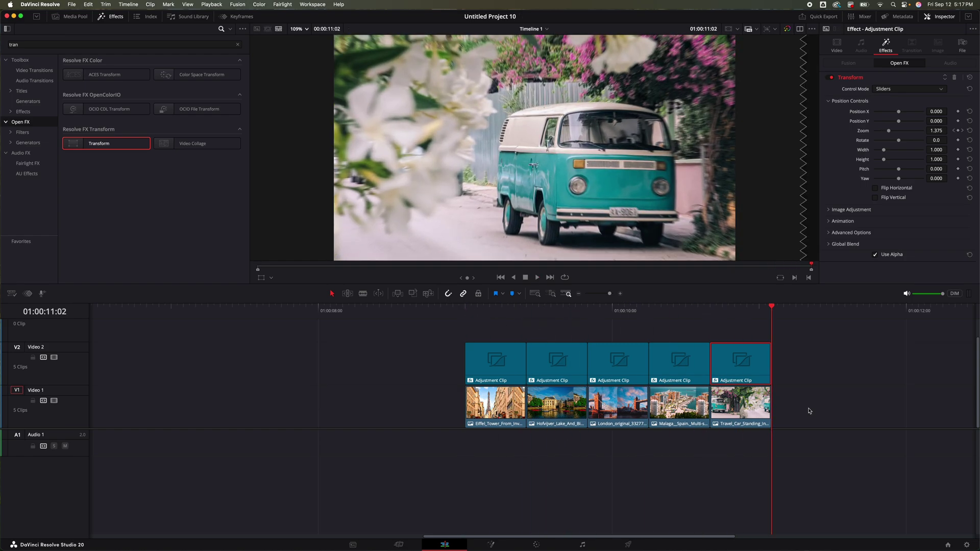
Step: Disable the Video 2 track and replay the photos without the zoom
left_click(54, 357)
left_click(463, 312)
key("space")
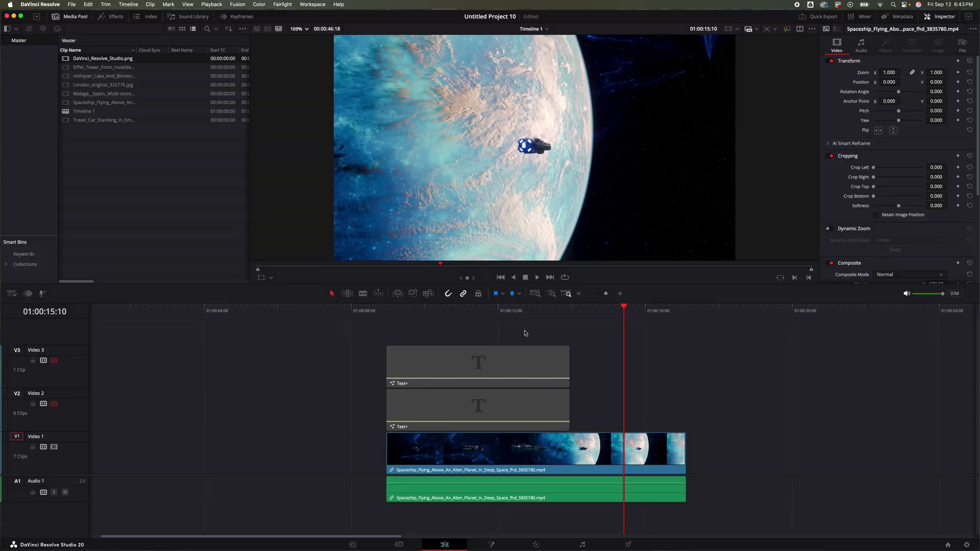
Step: Enable the SPACE title track and play its animation from the titles' start
left_click(54, 403)
left_click(384, 310)
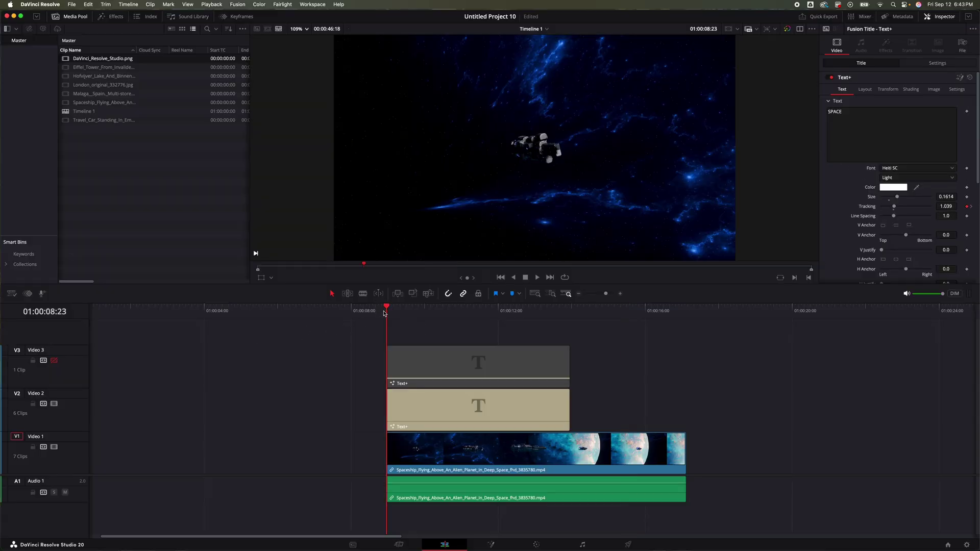
key("space")
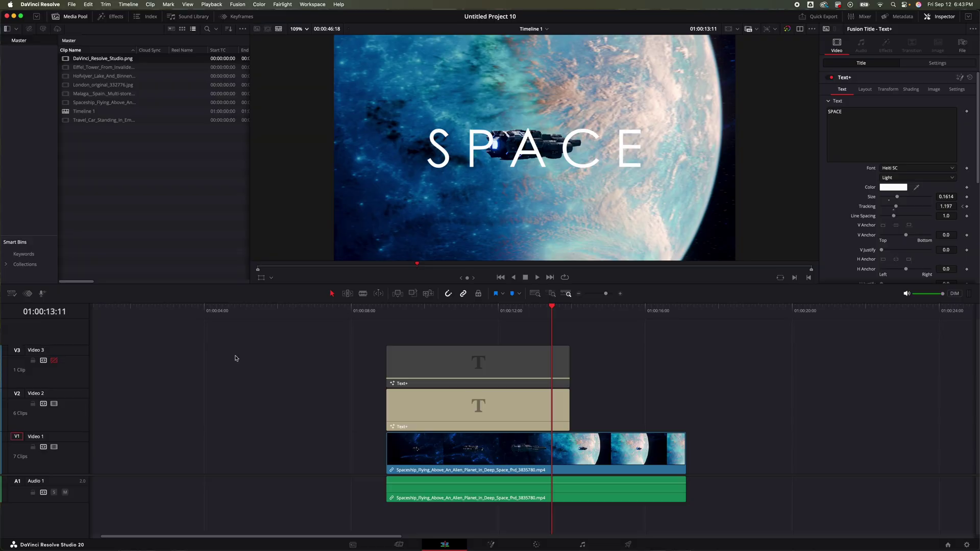
Step: Disable the SPACE track, enable the script Space track, and play it from the start
left_click(54, 403)
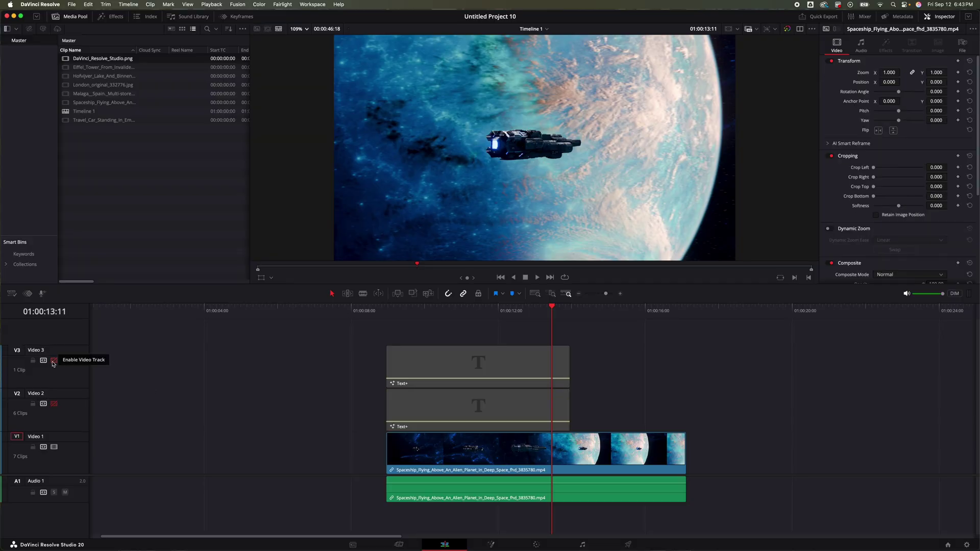
left_click(54, 360)
left_click(382, 312)
key("space")
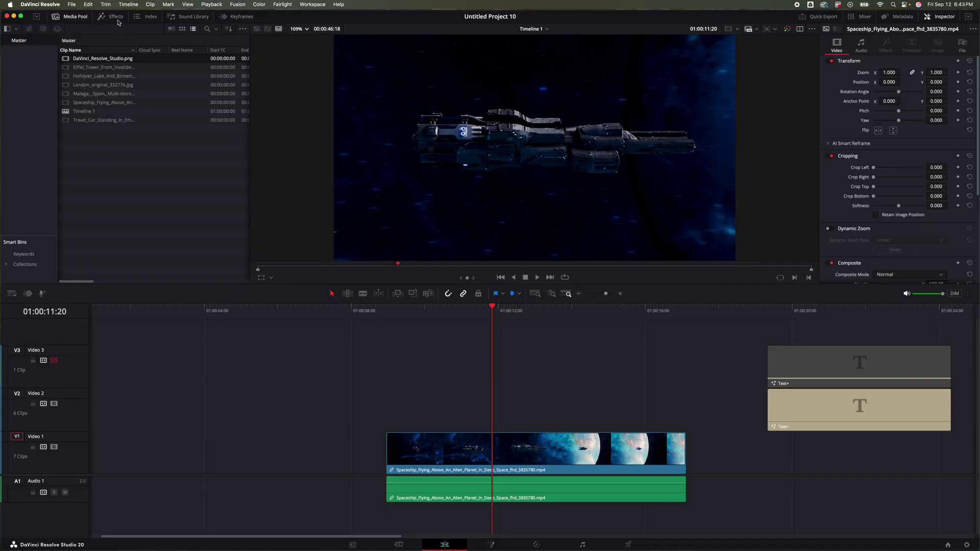
Step: Add a Text+ title on Video 2 above the spaceship clip and replace Custom Title with SPACE
left_click(118, 22)
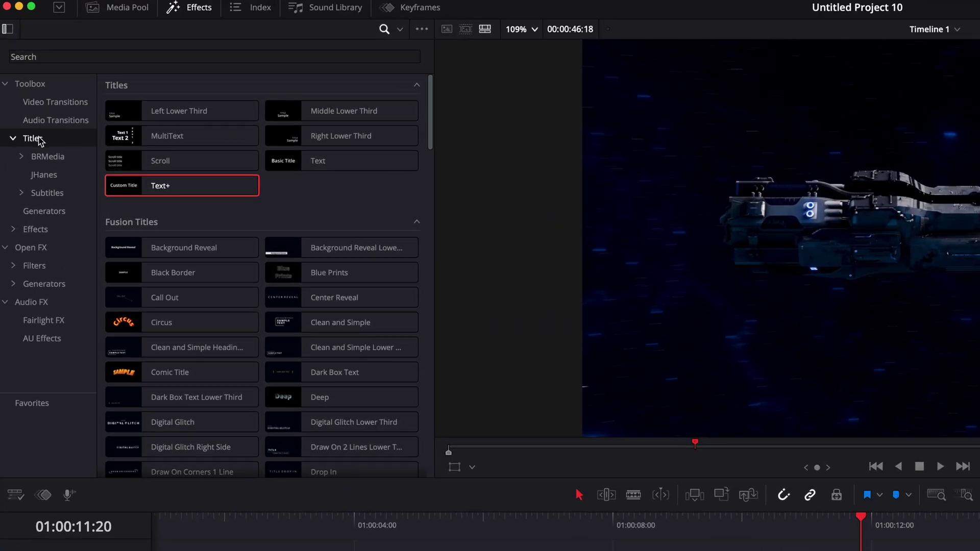
left_click_drag(144, 190, 675, 550)
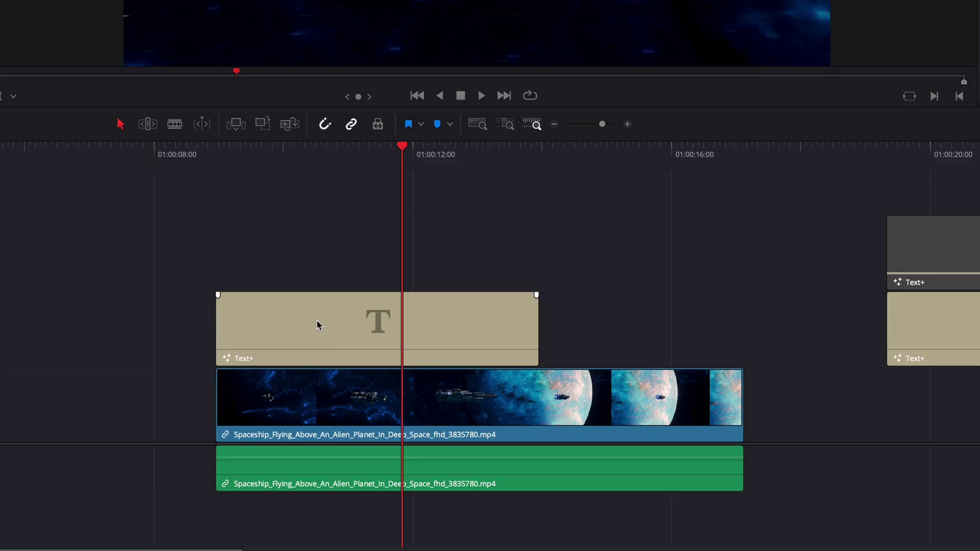
left_click(317, 326)
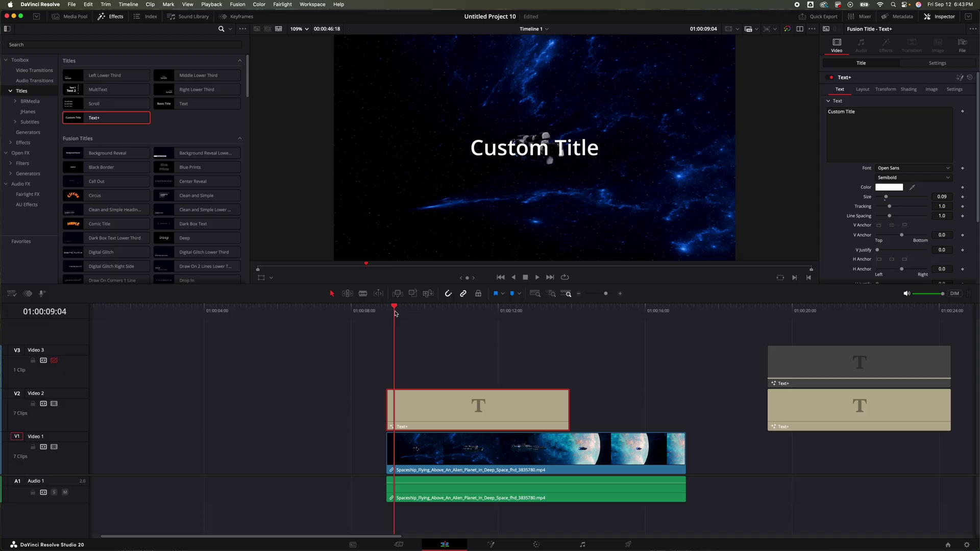
triple_click(896, 109)
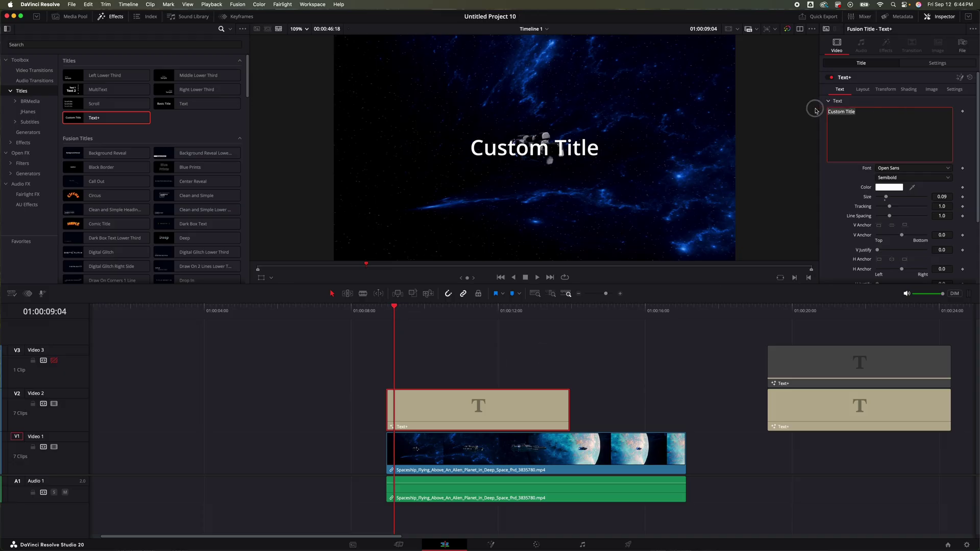
type("SPACE")
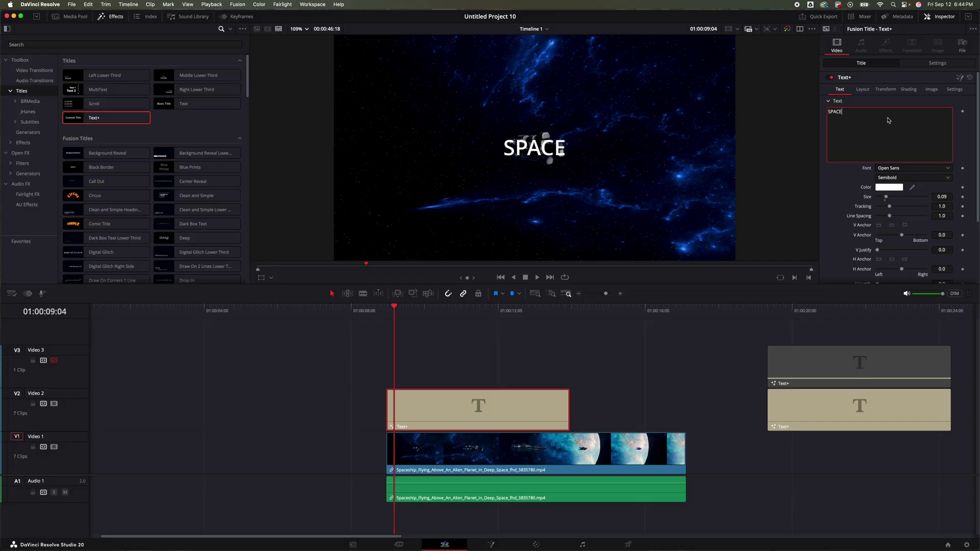
Step: Set SPACE to Heiti SC Light at size 0.1614 and keyframe tracking from 1.0 to 1.291
left_click(916, 168)
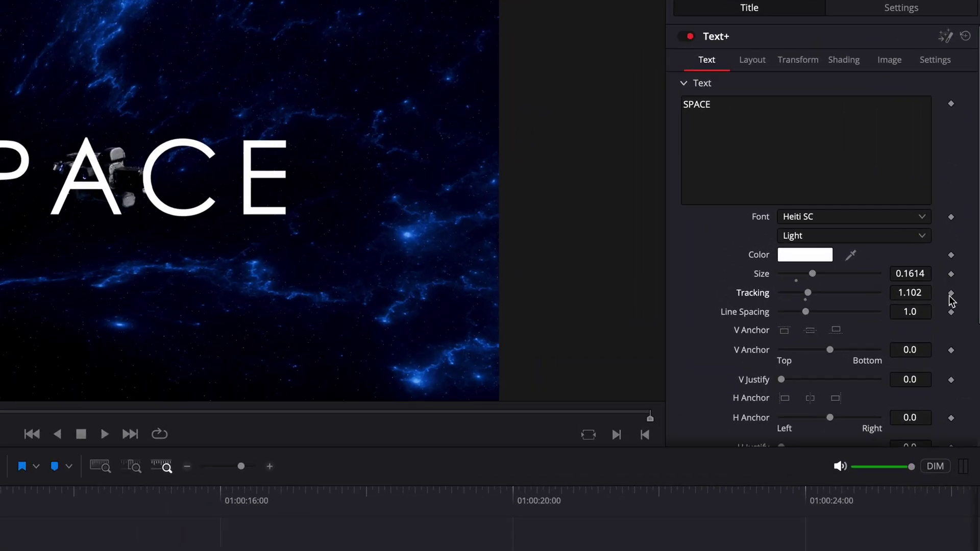
left_click(963, 206)
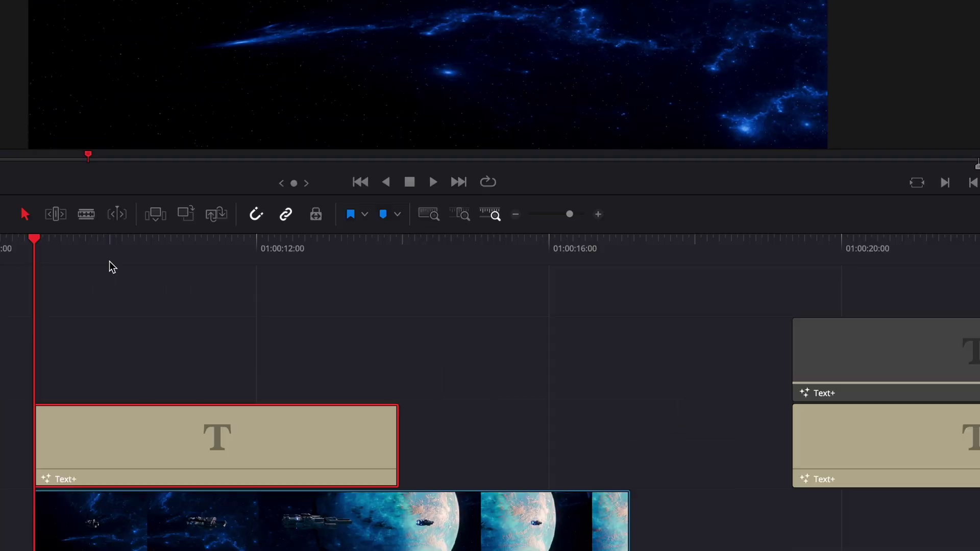
left_click_drag(308, 88, 405, 92)
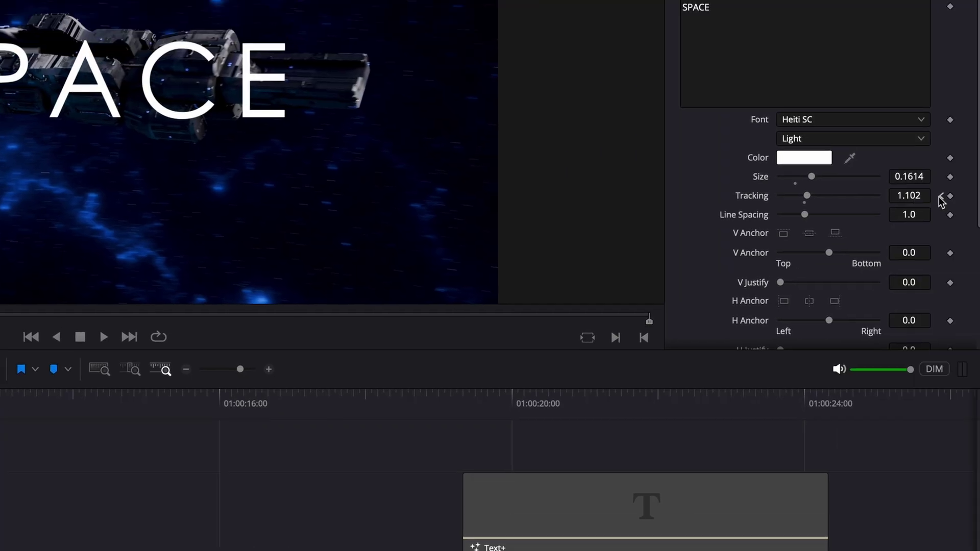
left_click(950, 196)
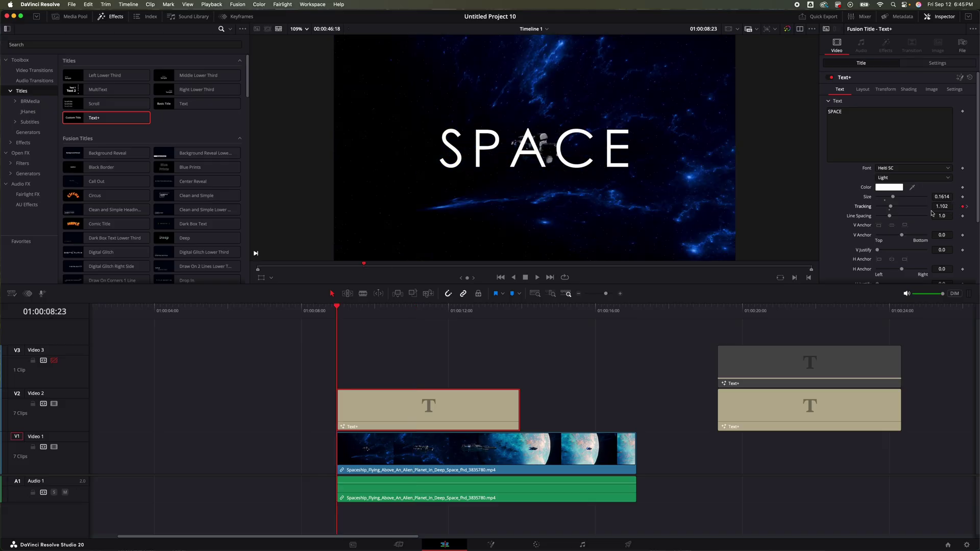
left_click_drag(891, 209, 889, 209)
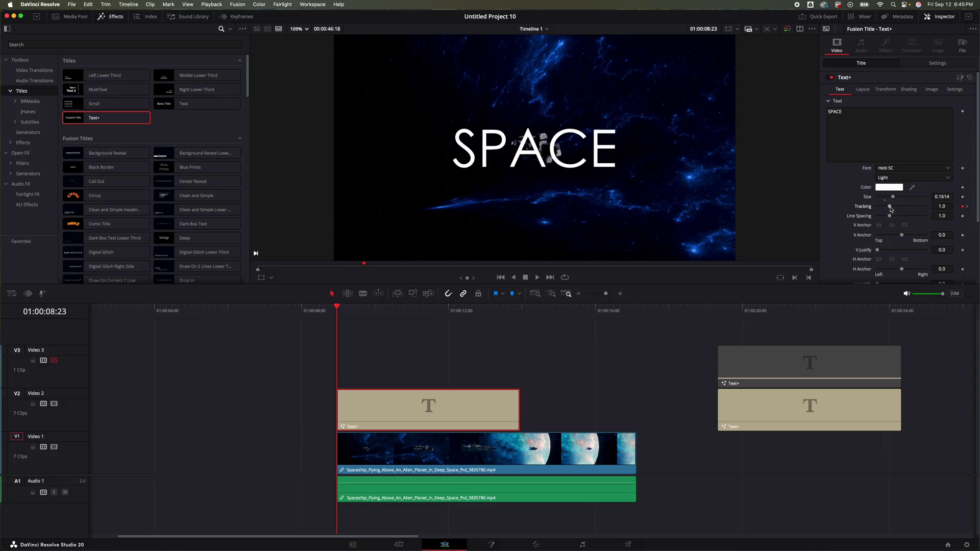
left_click(967, 208)
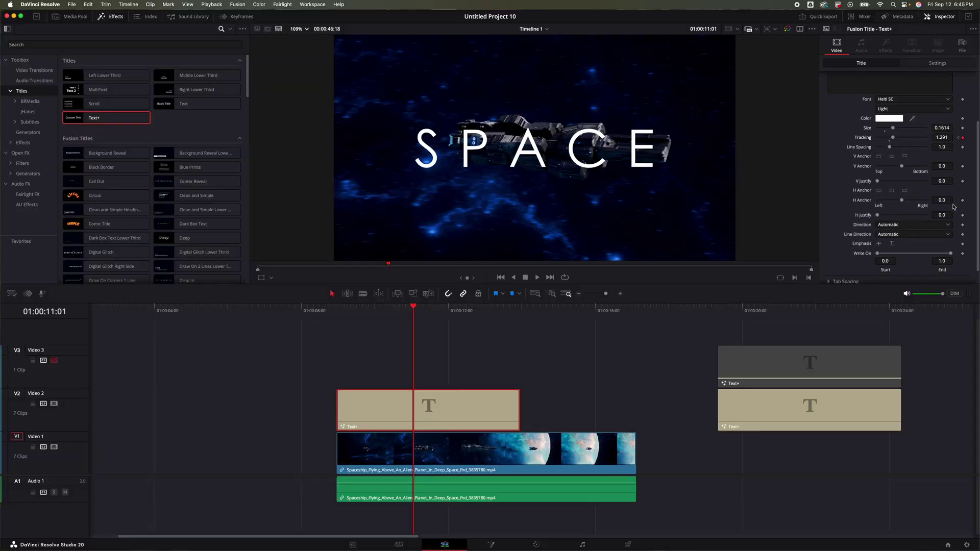
scroll(953, 206, "down", 2)
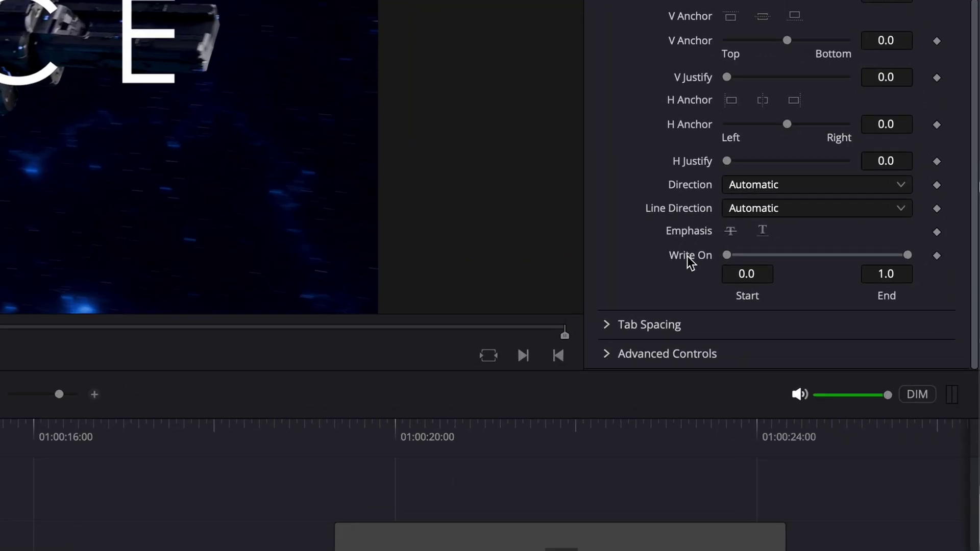
Step: Keyframe Write On with End 0 at the clip start so SPACE writes on, and play it
left_click(937, 255)
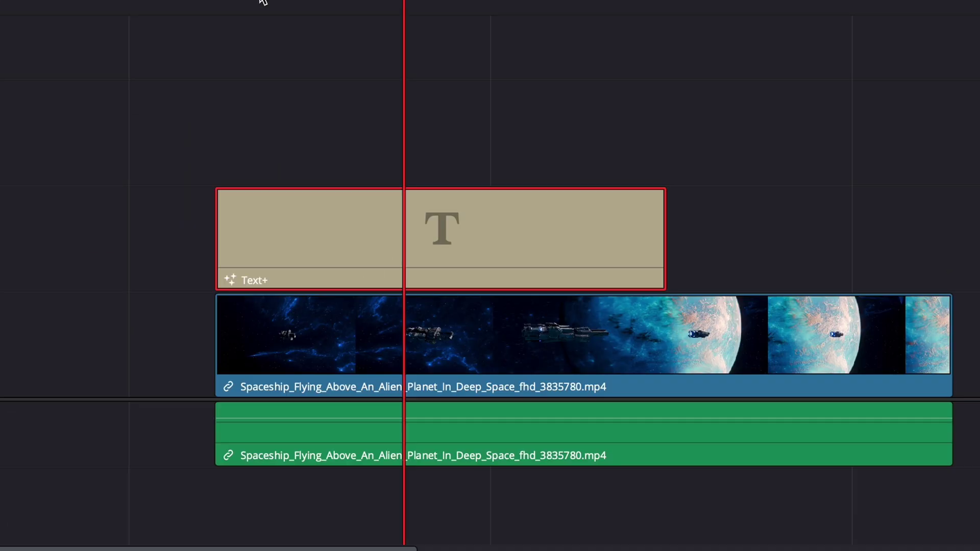
left_click(123, 432)
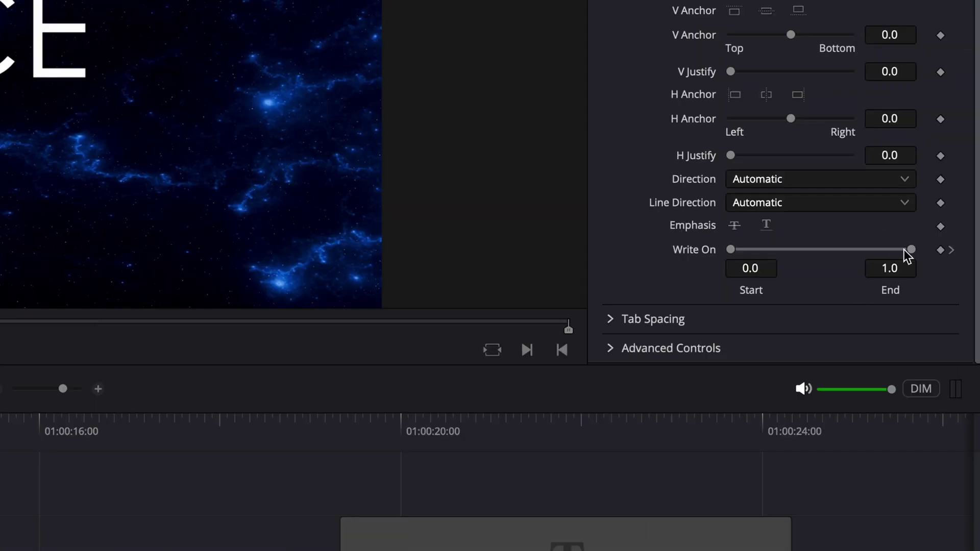
left_click_drag(909, 250, 733, 261)
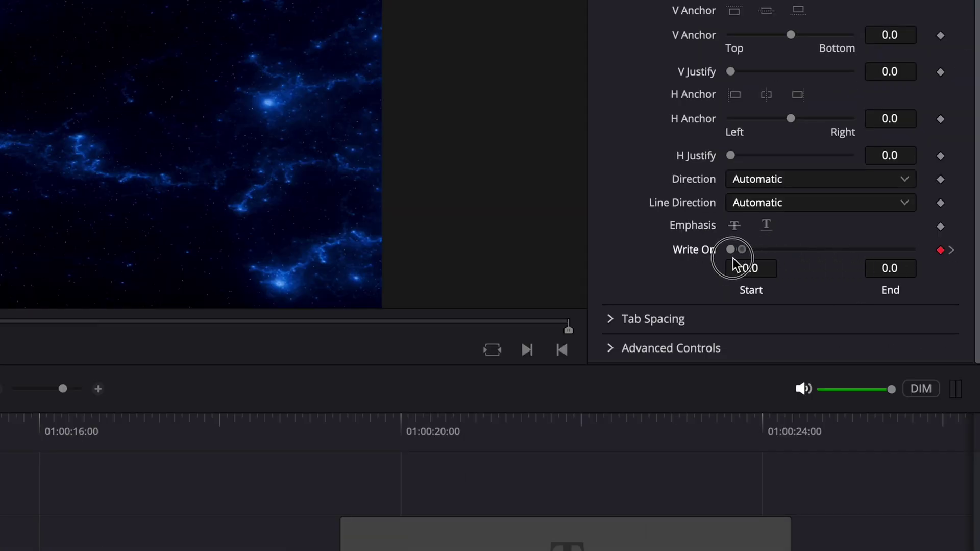
key("space")
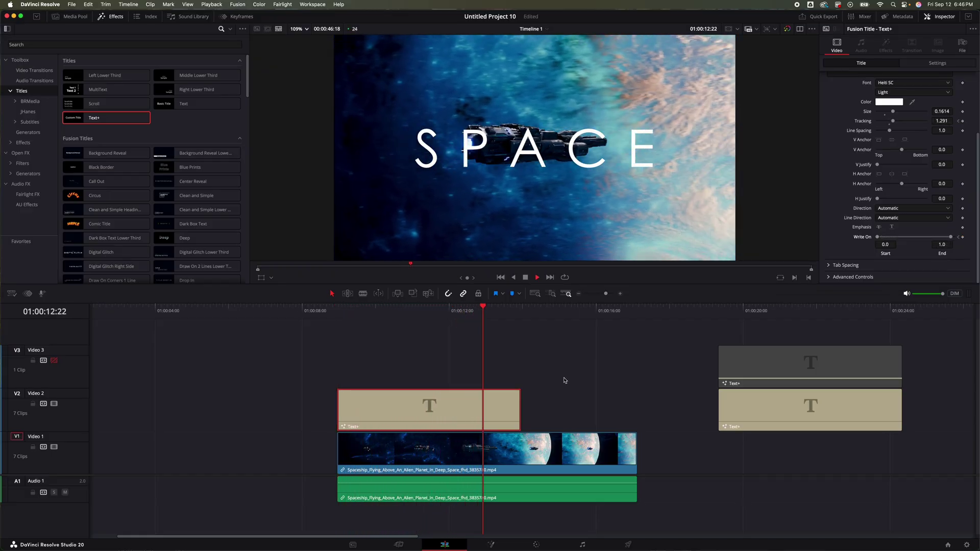
Step: Lengthen the title clip, add a fade-out at its end, and preview it
key("space")
left_click_drag(520, 418, 559, 397)
key("space")
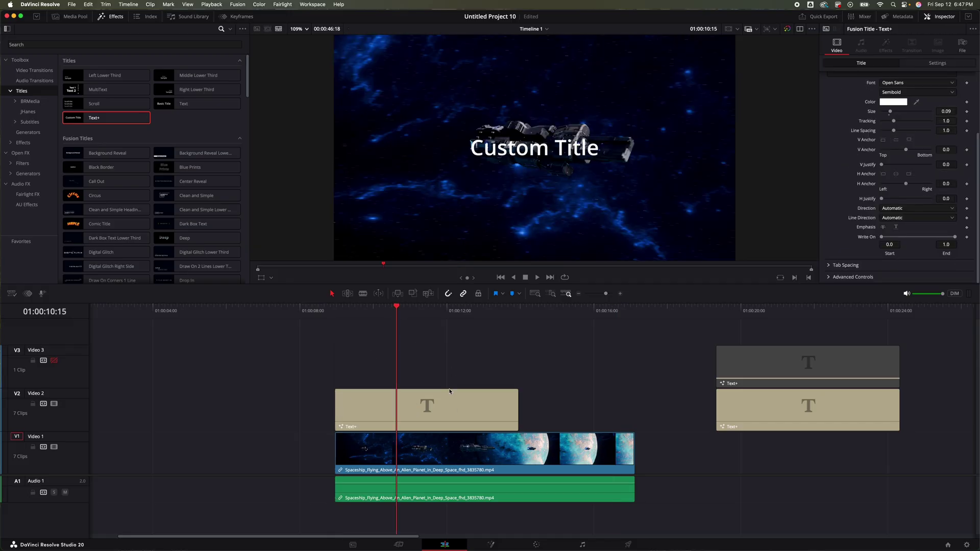
Step: Make the new title read Space in Creation Demo Regular, size 0.252, tracking 1.039, and open it in Fusion
left_click(508, 410)
scroll(849, 160, "up", 5)
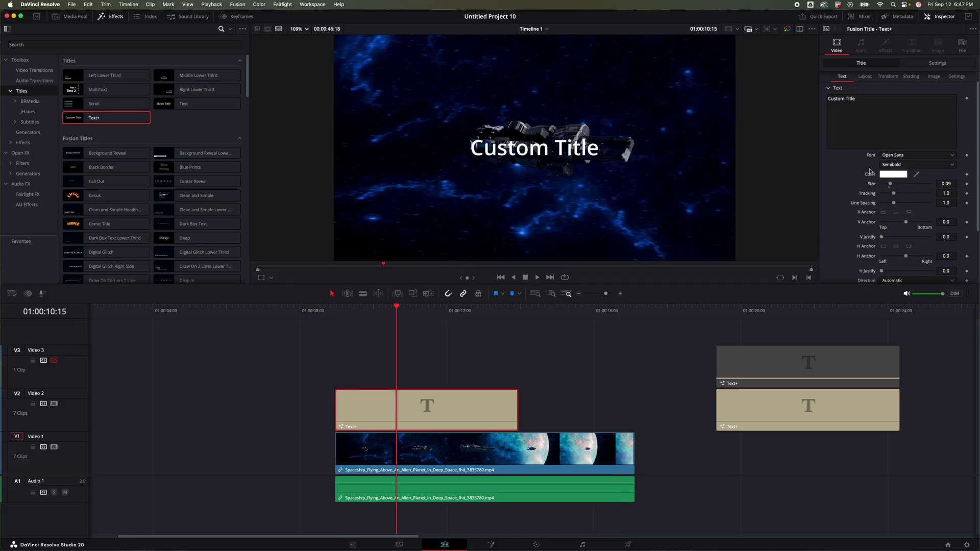
left_click(894, 117)
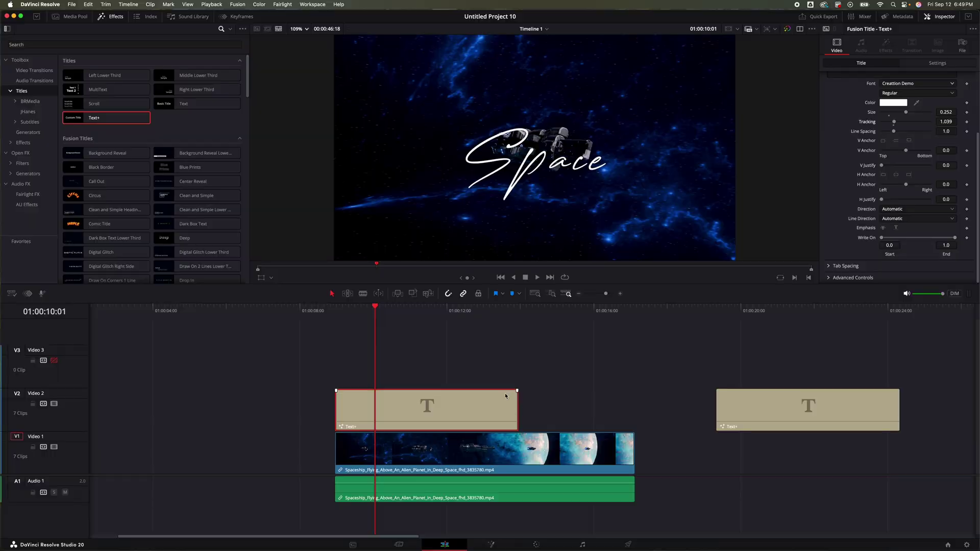
left_click(490, 543)
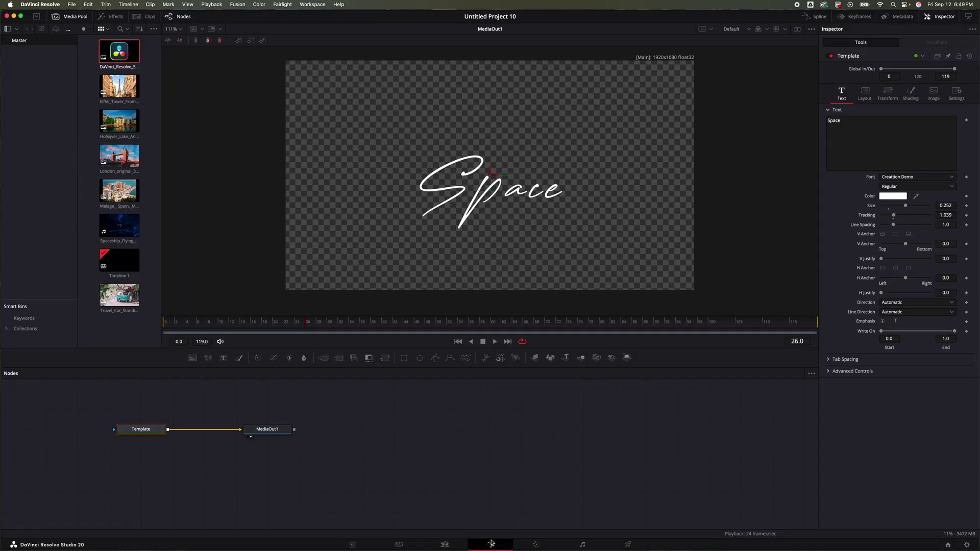
Step: Add a MaskPaint1 node in Fusion feeding the Template title node's input
scroll(303, 417, "left", 10)
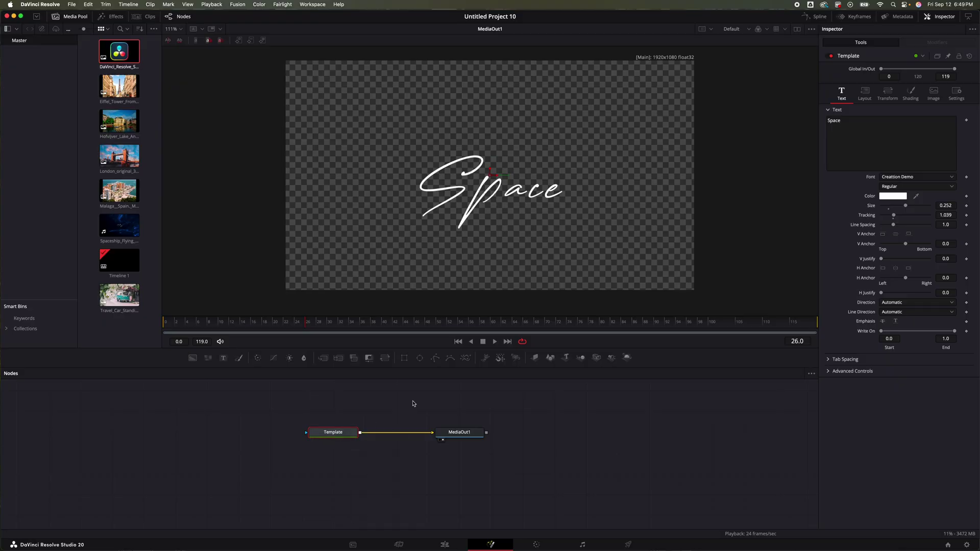
key("shift+space")
type("Mask Paint")
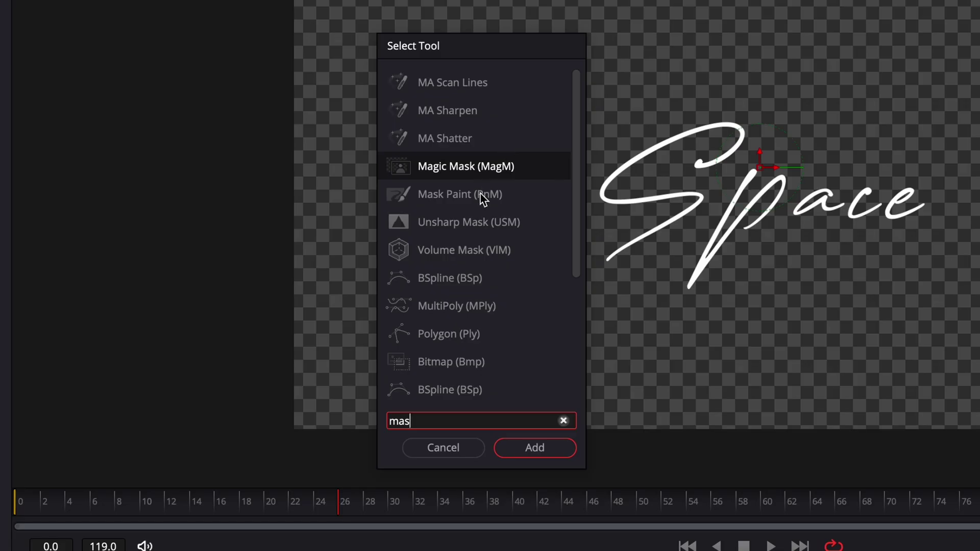
type("k Paint")
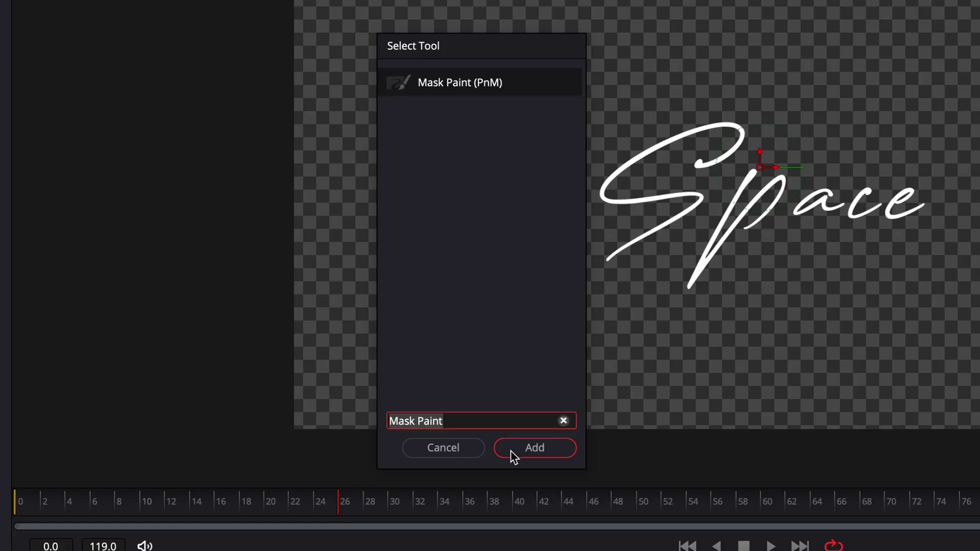
left_click(542, 455)
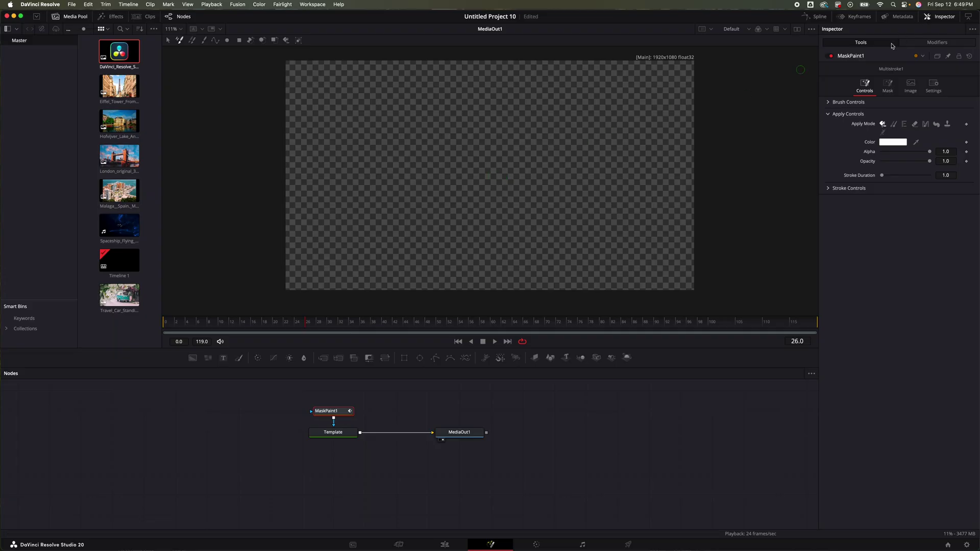
Step: Invert MaskPaint1's mask so the Space text shows, and return to the first frame
left_click(887, 85)
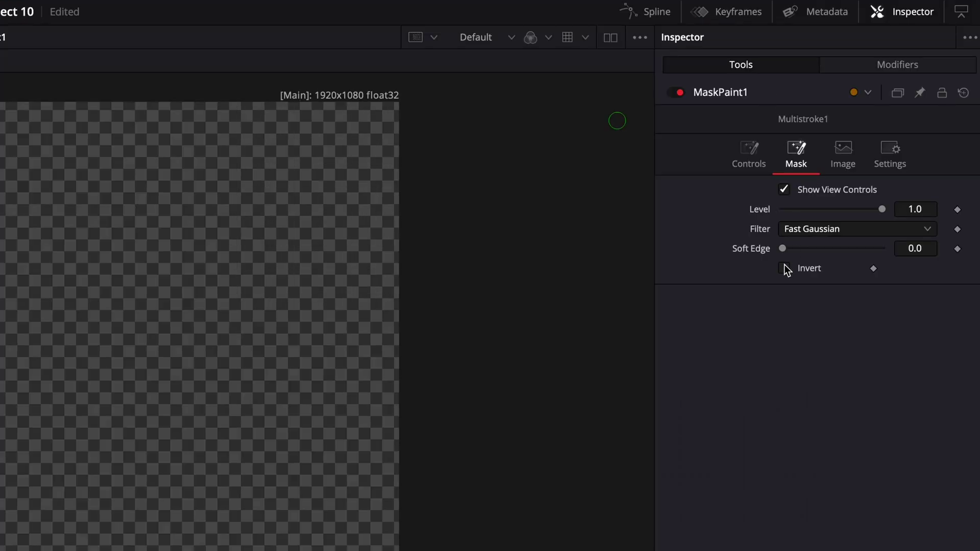
left_click(784, 266)
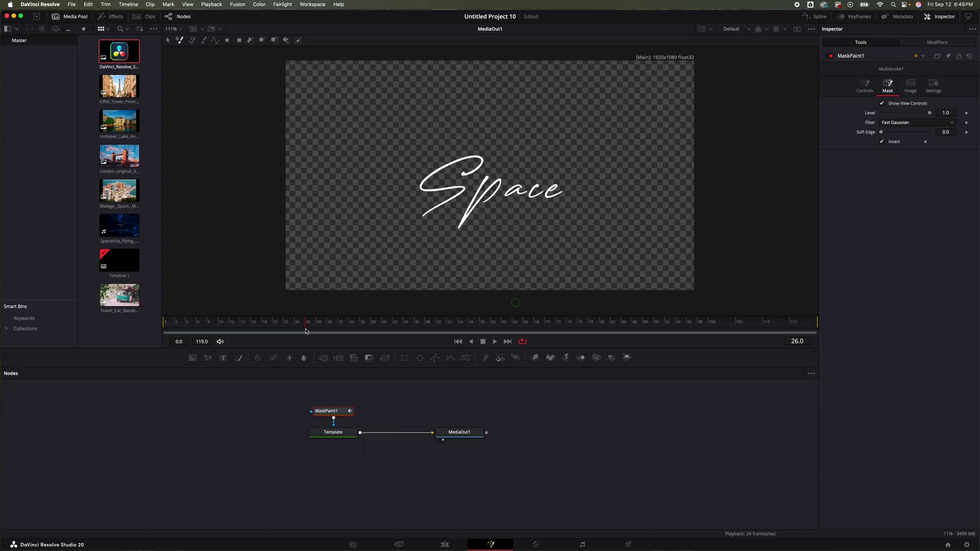
left_click_drag(306, 331, 158, 329)
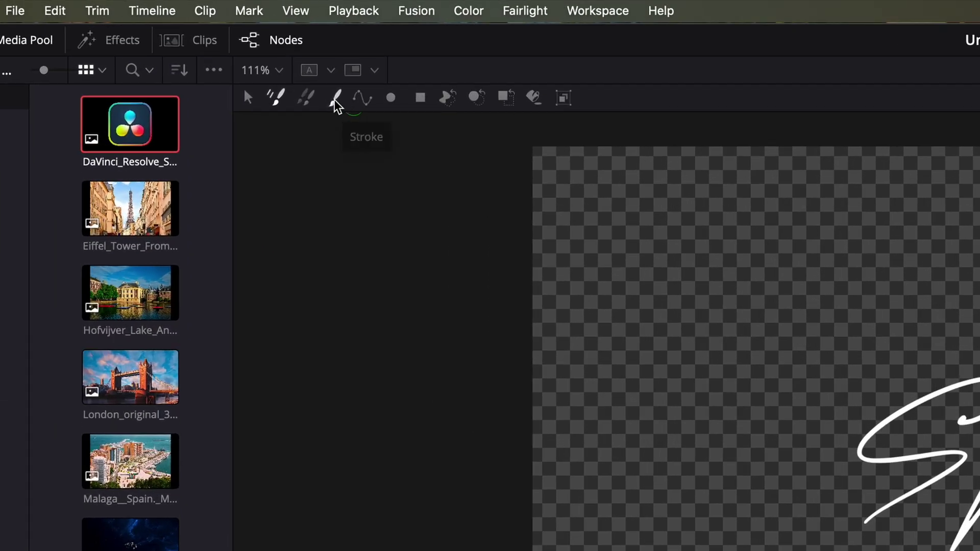
Step: Set the freehand paint stroke's Stroke Animation to Write On in MaskPaint1's Stroke Controls
left_click(335, 102)
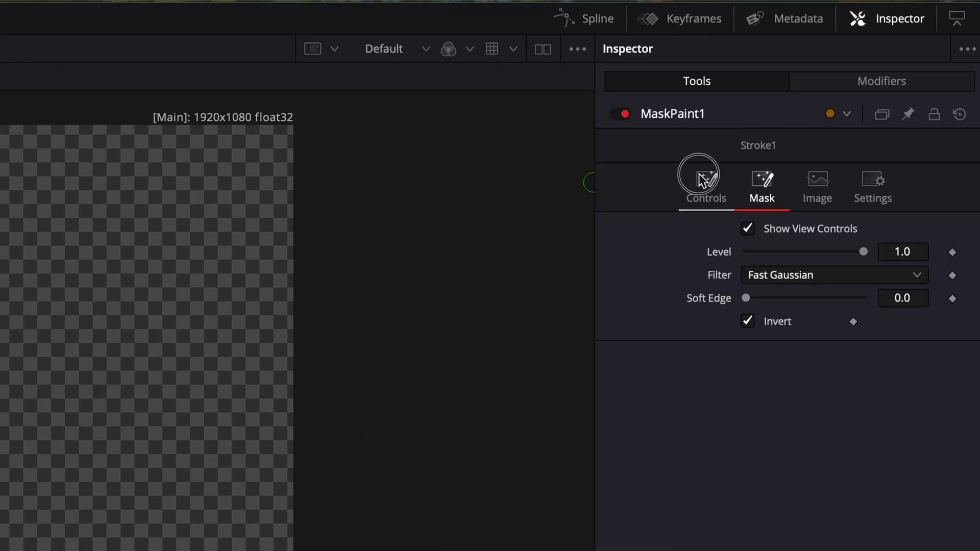
left_click(842, 179)
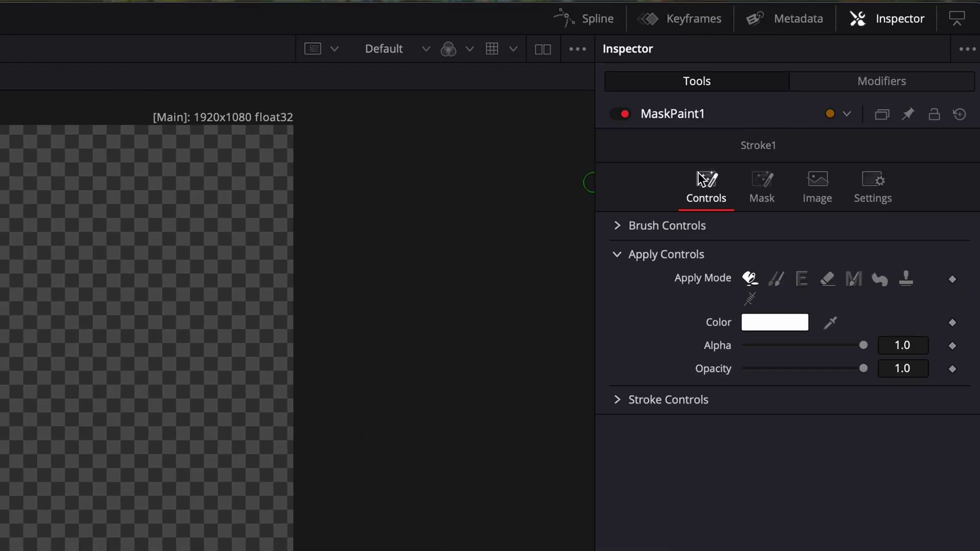
left_click(619, 401)
left_click(623, 230)
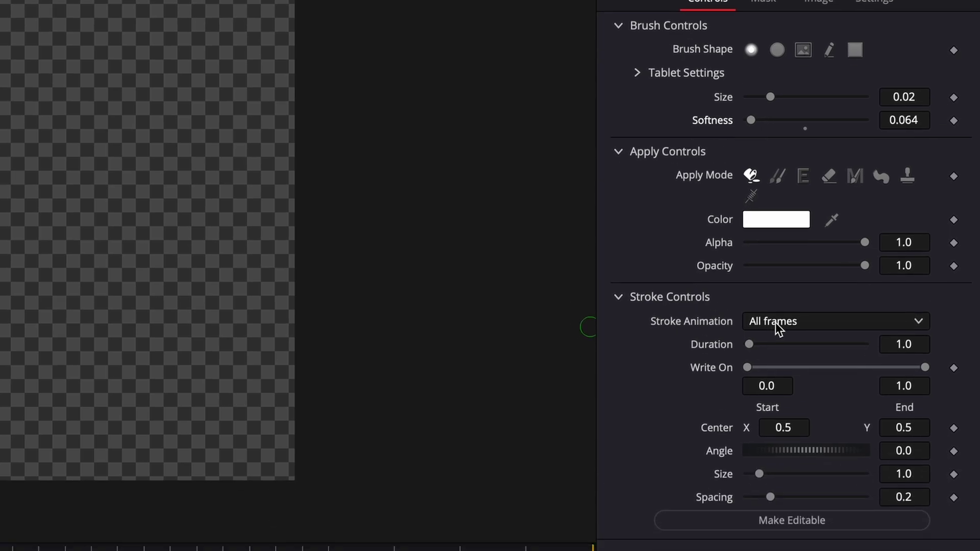
left_click(777, 425)
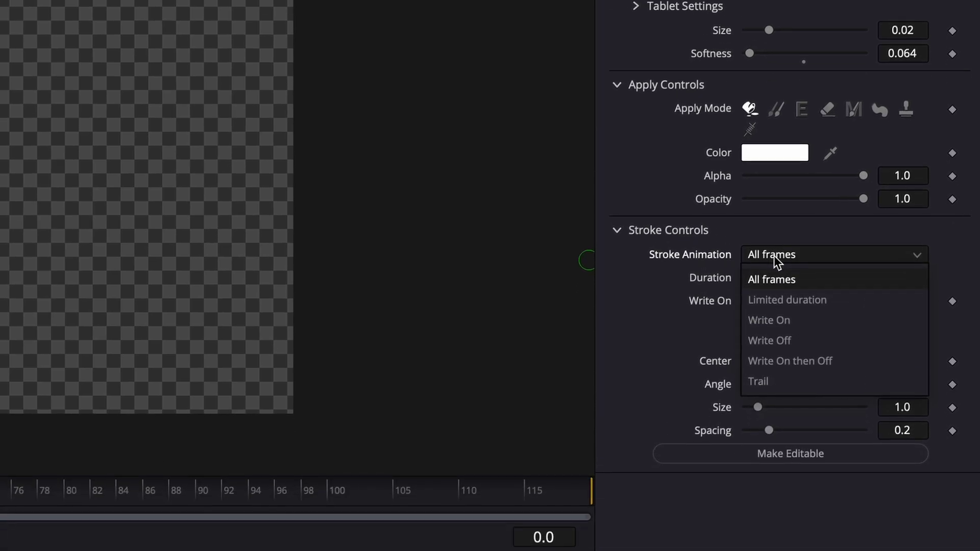
left_click(798, 322)
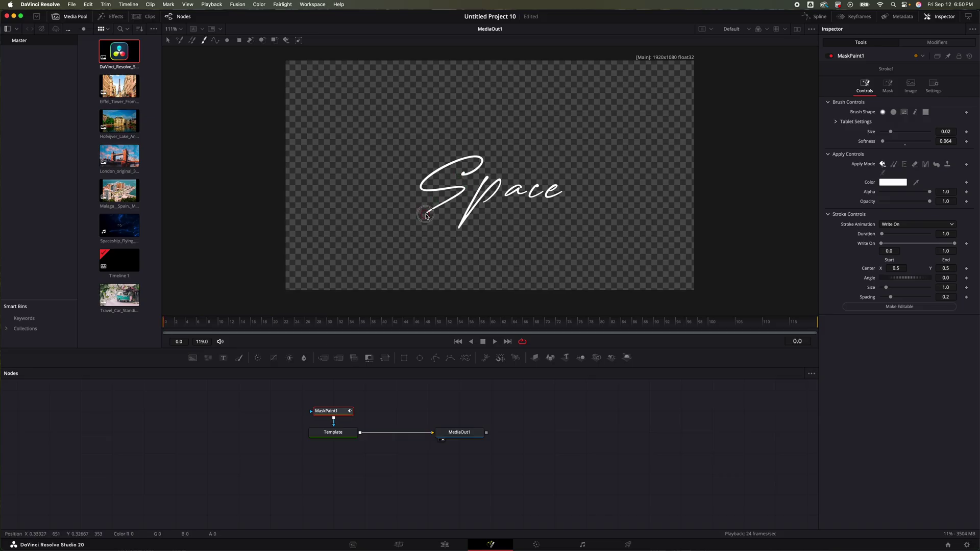
Step: Erase along the S's lower hook and the p's upper stroke, then undo that erase
mouse_move(432, 209)
left_mouse_down()
mouse_move(463, 190)
mouse_move(420, 186)
mouse_move(432, 174)
left_mouse_up()
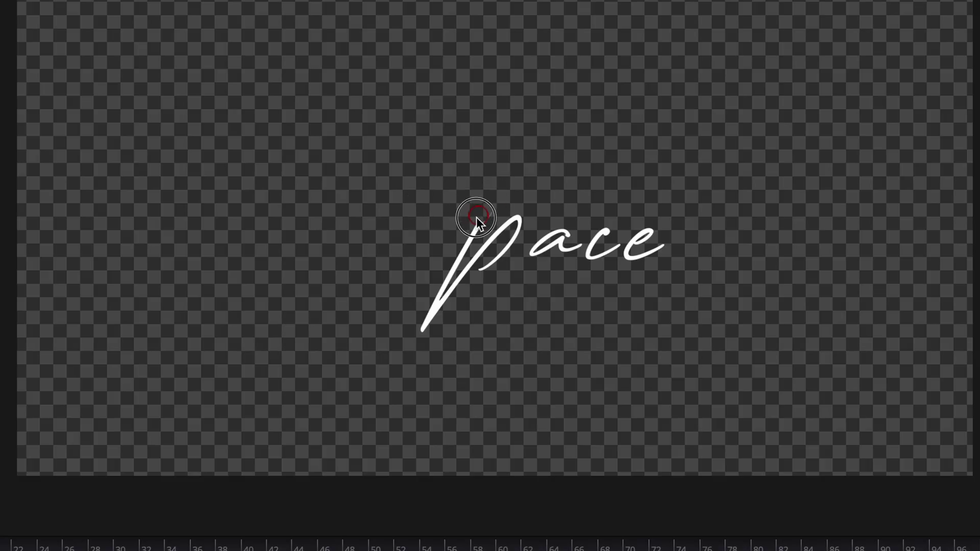
left_click_drag(476, 227, 452, 259)
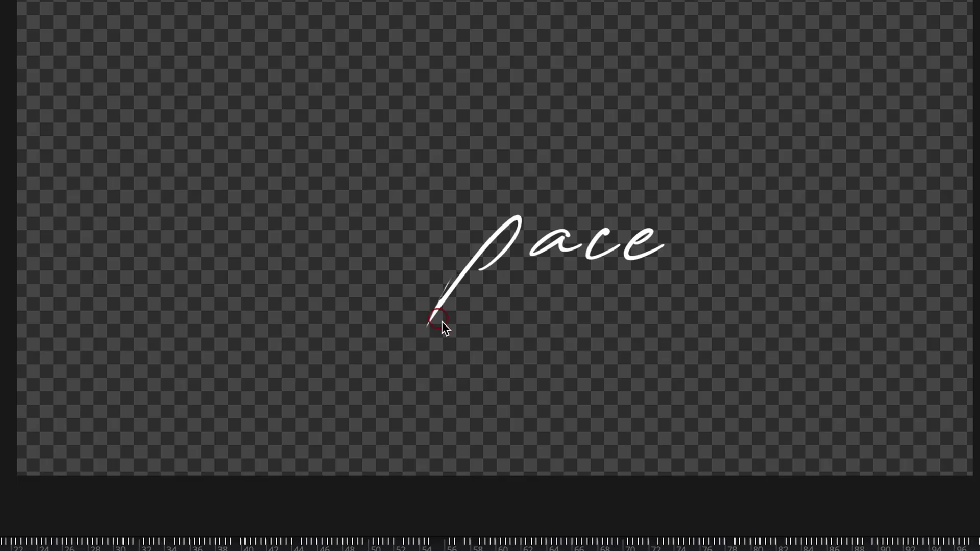
key("Left")
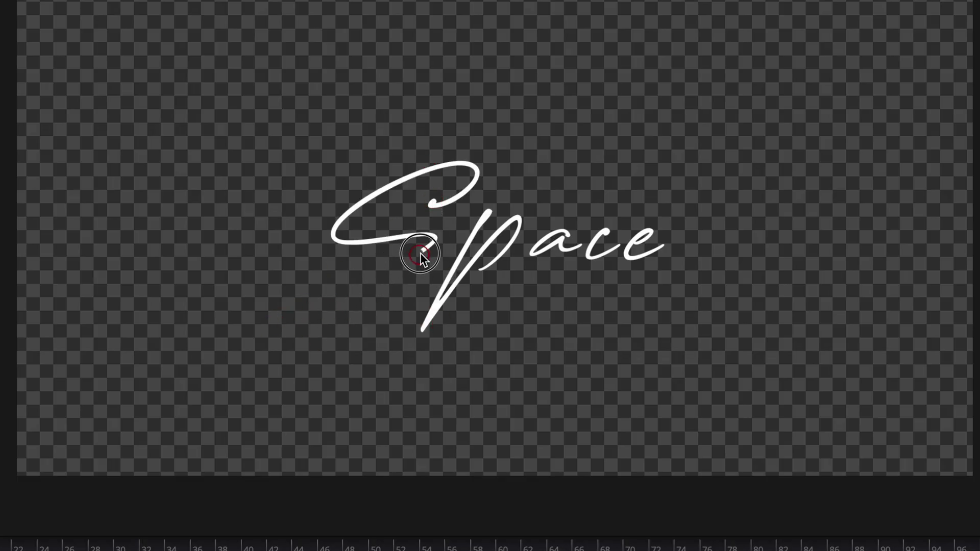
Step: Erase the S's loops and the p's diagonal, save the project, and invert the mask
left_click_drag(423, 235, 336, 235)
mouse_move(390, 188)
left_mouse_down()
mouse_move(458, 163)
mouse_move(440, 201)
left_mouse_up()
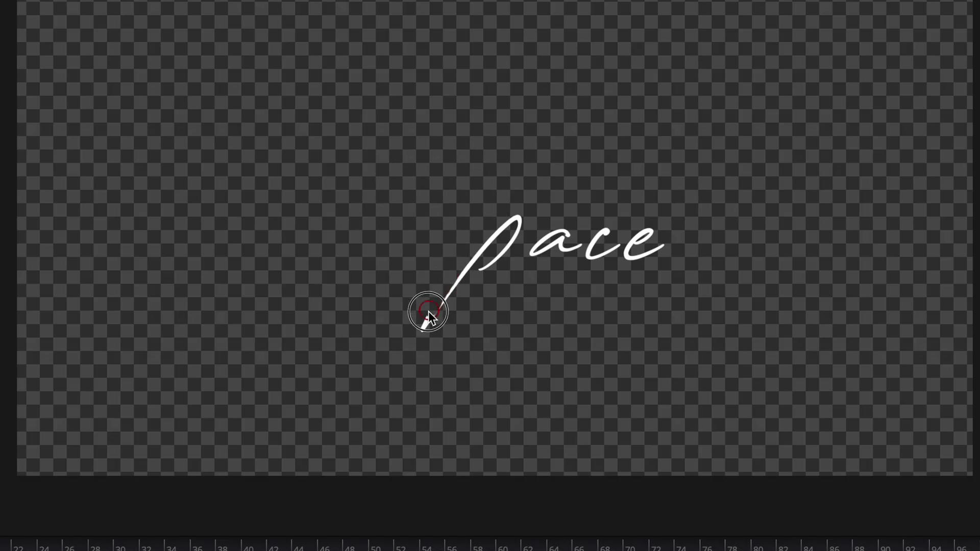
left_click_drag(428, 311, 512, 217)
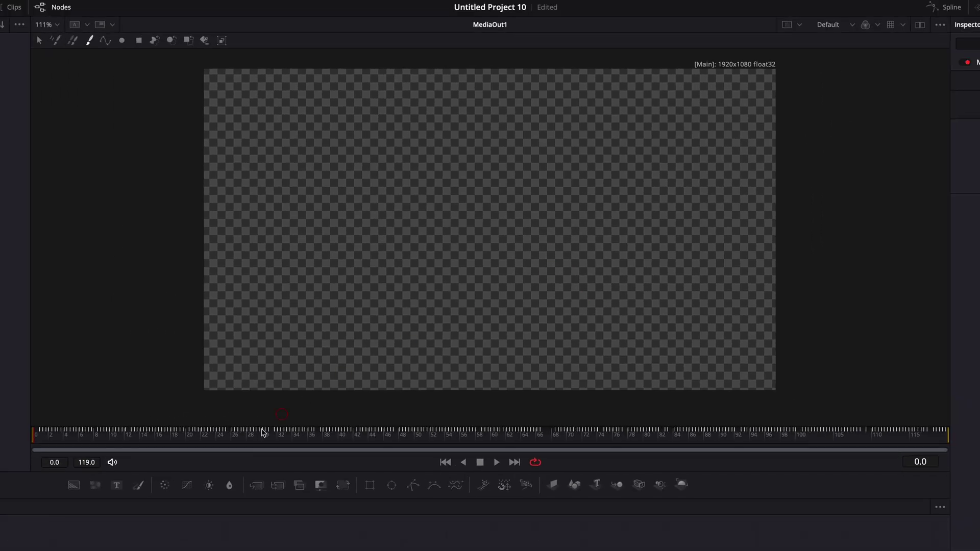
key("ctrl+s")
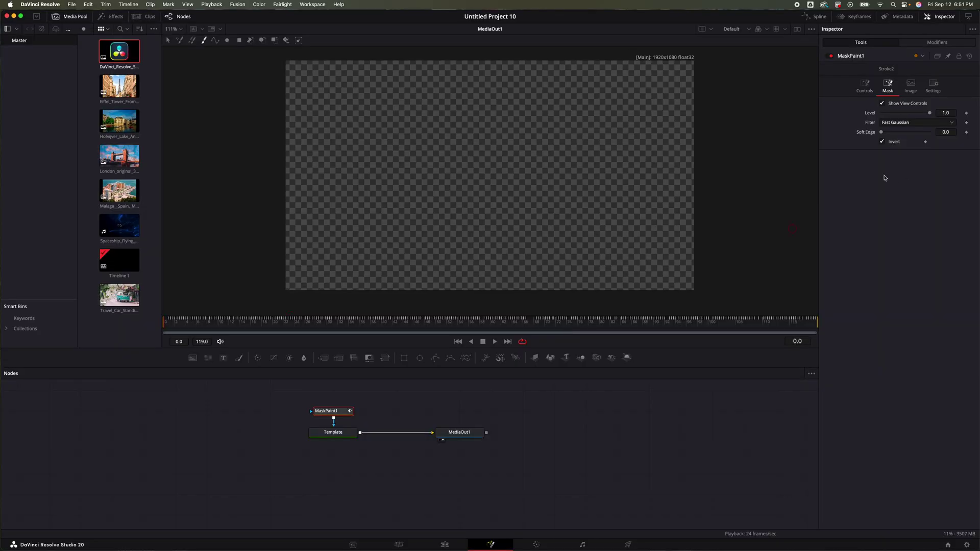
left_click(883, 142)
Step: Turn mask inversion off and delete the Stroke2 erase stroke in the Keyframes panel
left_click(883, 143)
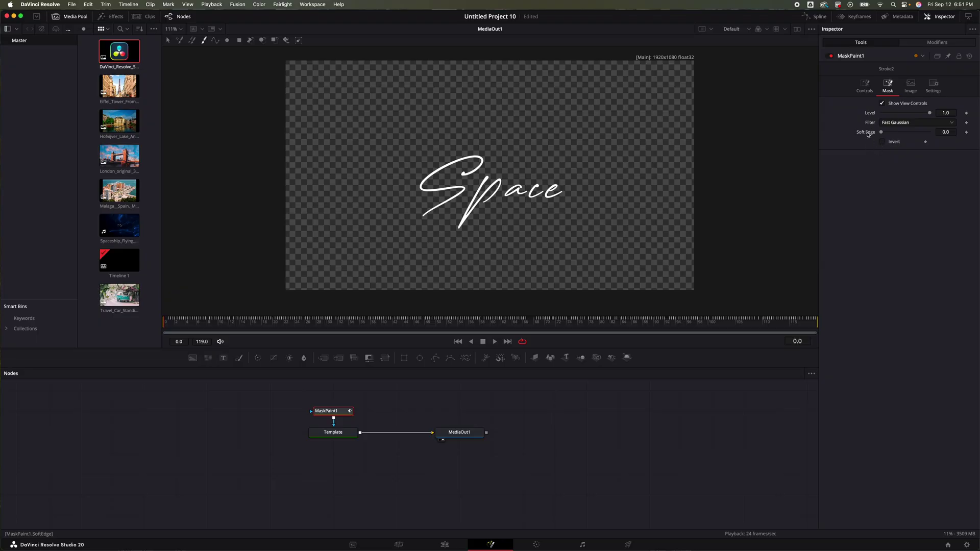
left_click(860, 17)
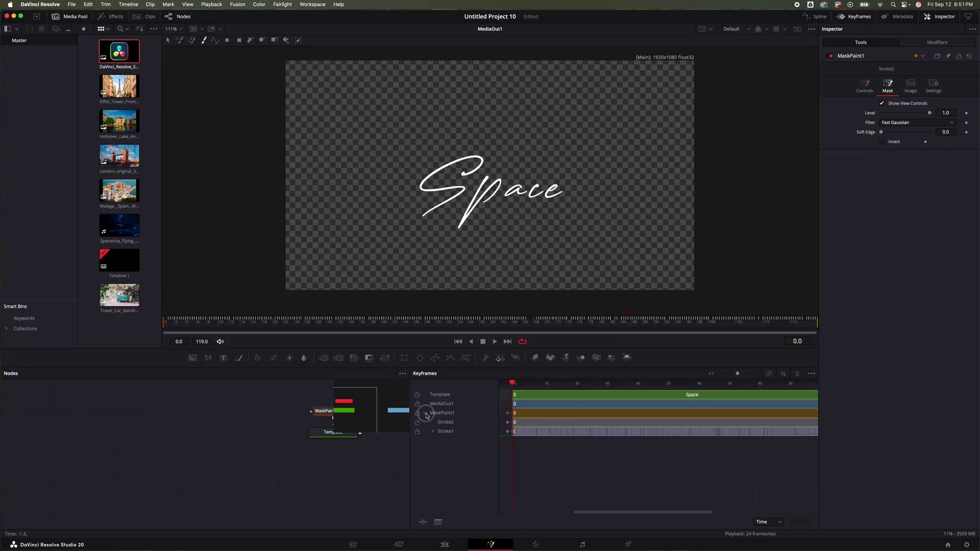
left_click(452, 424)
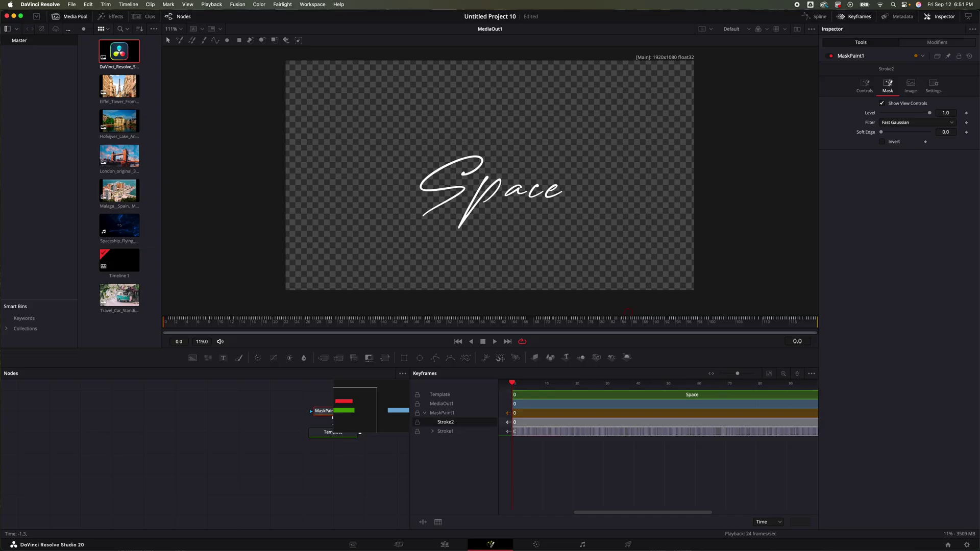
key("Delete")
Step: Expand Stroke1 and select its End keyframe track
left_click(433, 423)
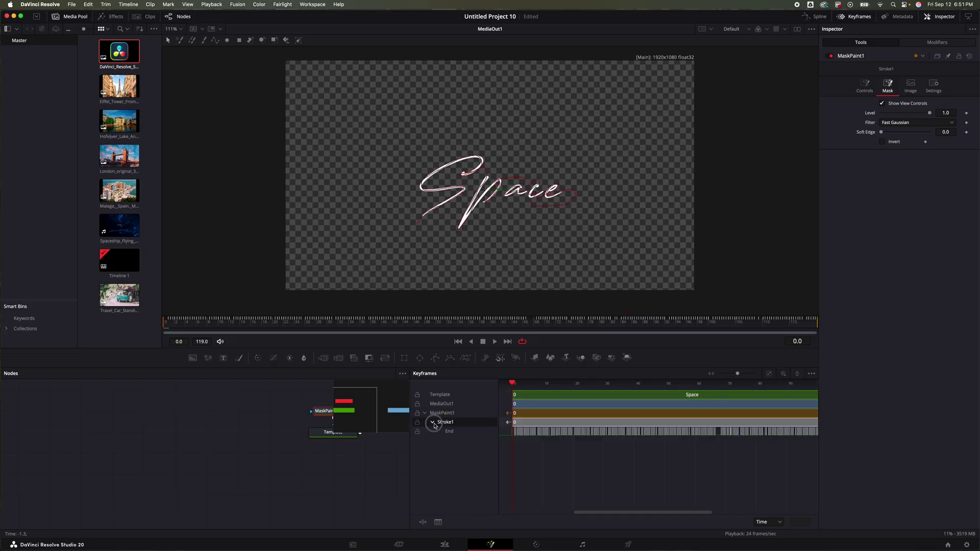
left_click(449, 431)
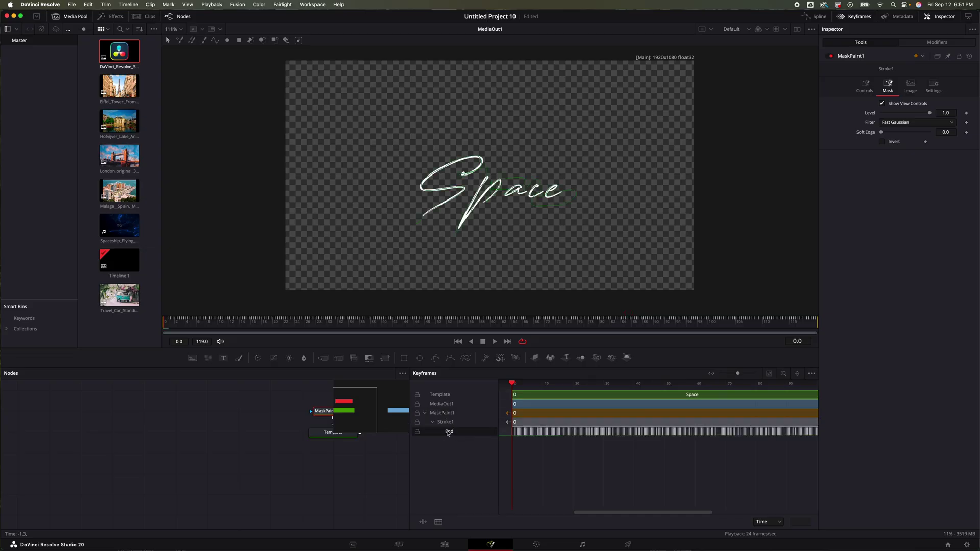
scroll(558, 446, "right", 2)
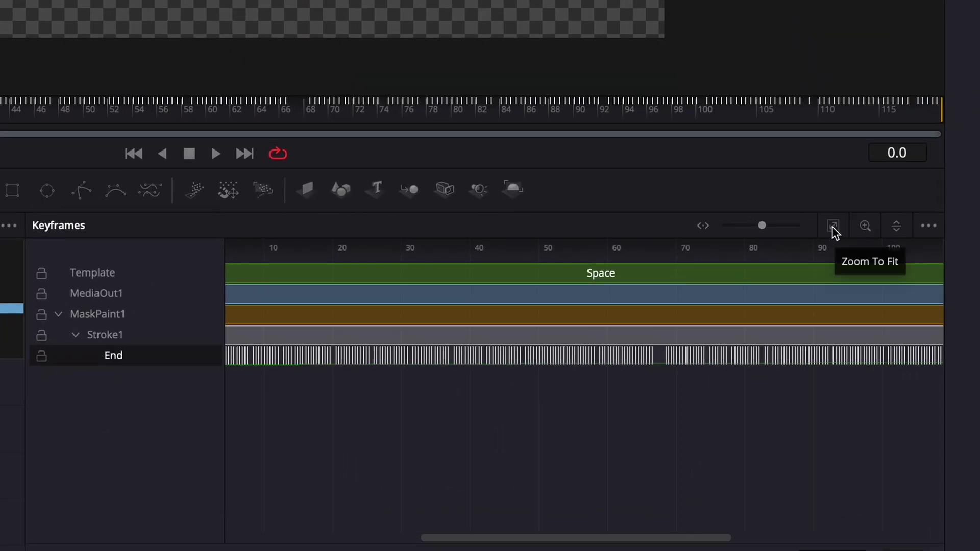
Step: Time-stretch Stroke1's End keyframes into the clip's 0–119 frame range, then play the write-on
left_click(833, 227)
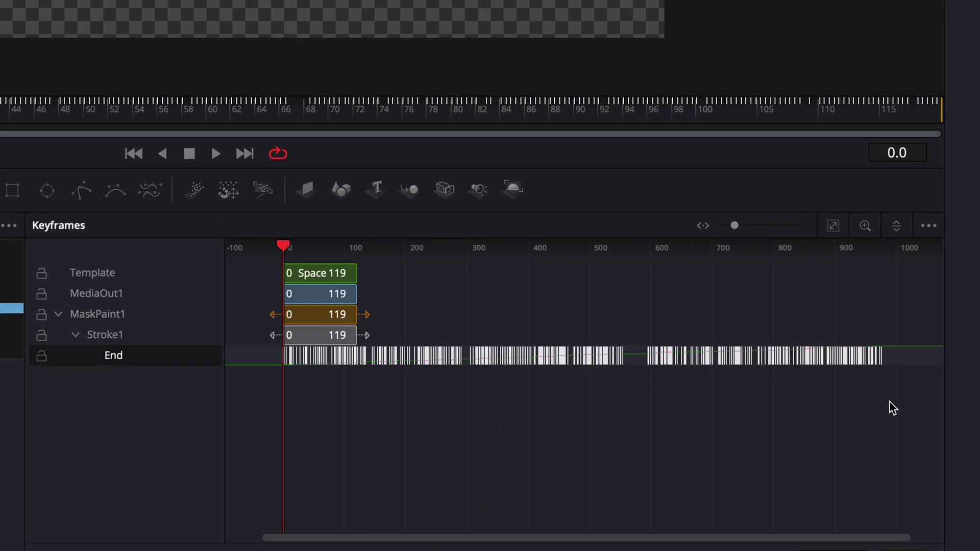
left_click_drag(912, 396, 274, 358)
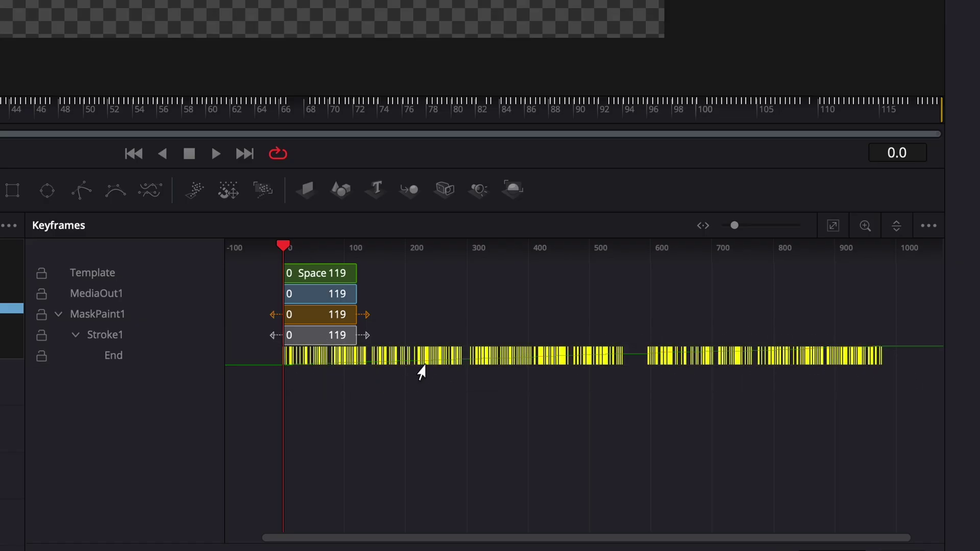
right_click(484, 360)
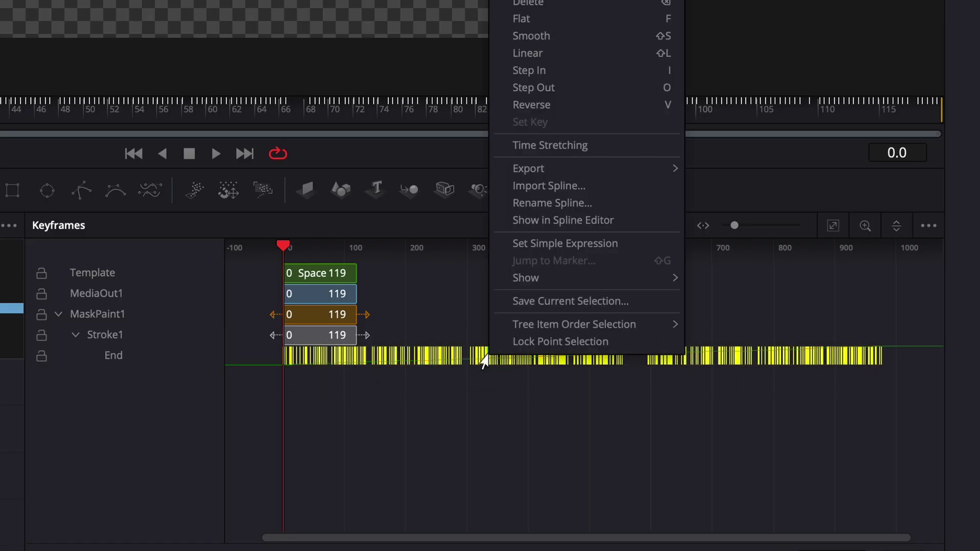
left_click(608, 147)
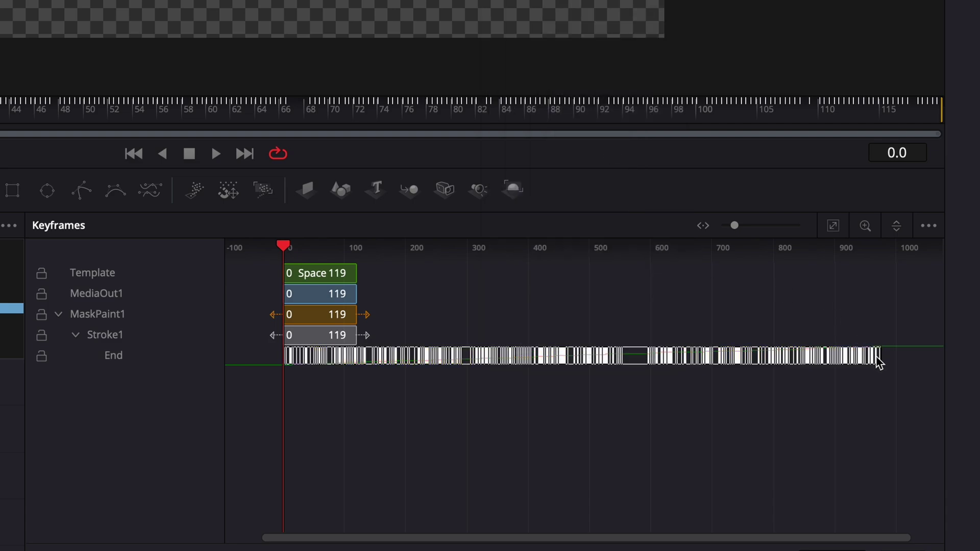
left_click_drag(883, 362, 317, 356)
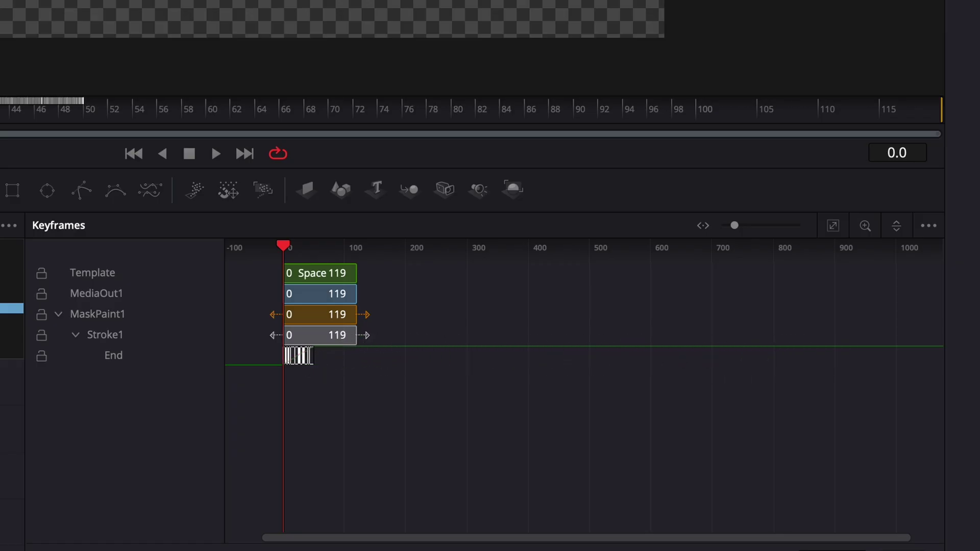
key("space")
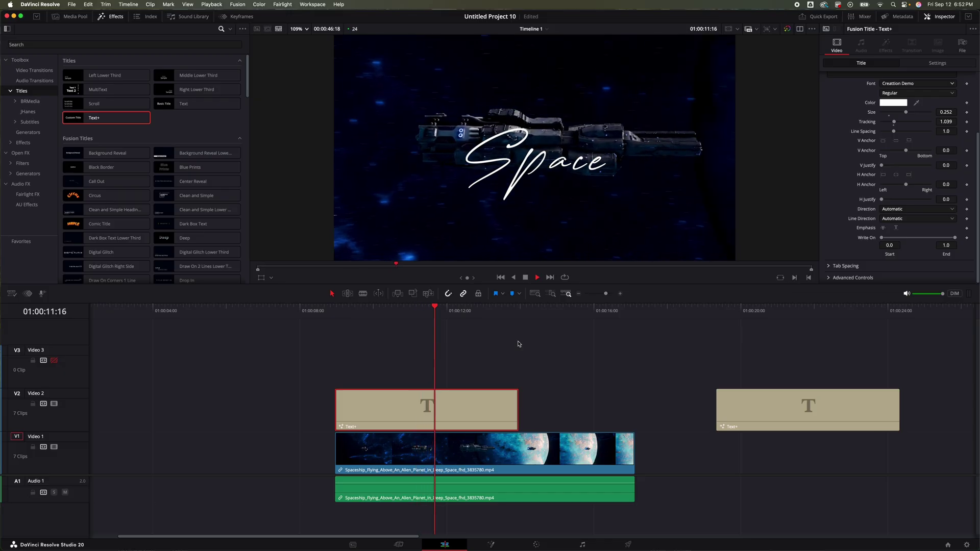
Step: Lengthen the script Space Text+ clip on Video 2, fade it out, and replay from earlier
left_click(508, 442)
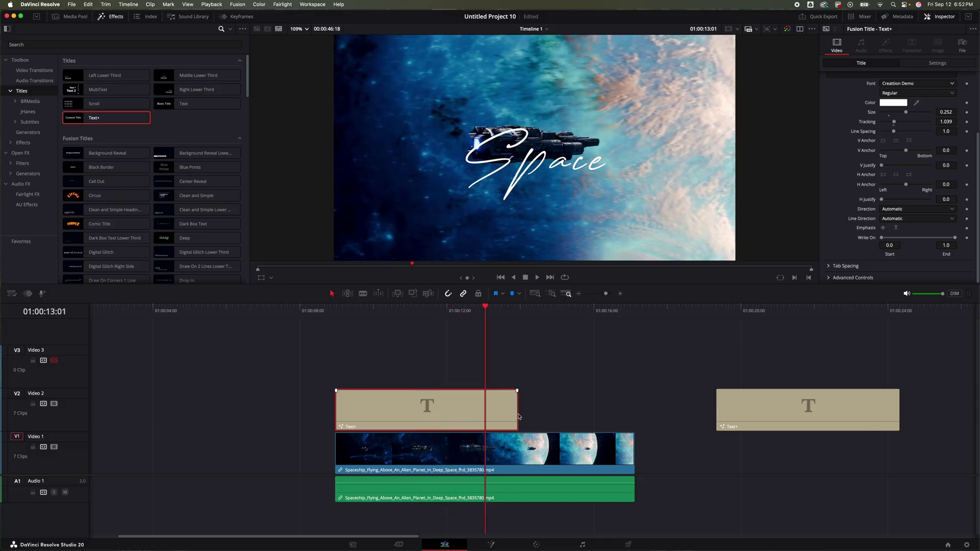
left_click_drag(519, 416, 578, 393)
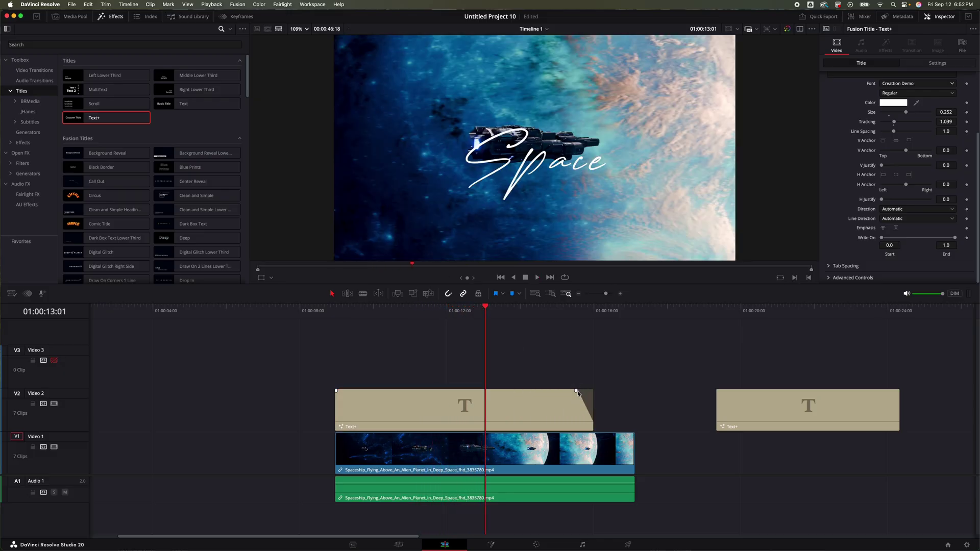
key("space")
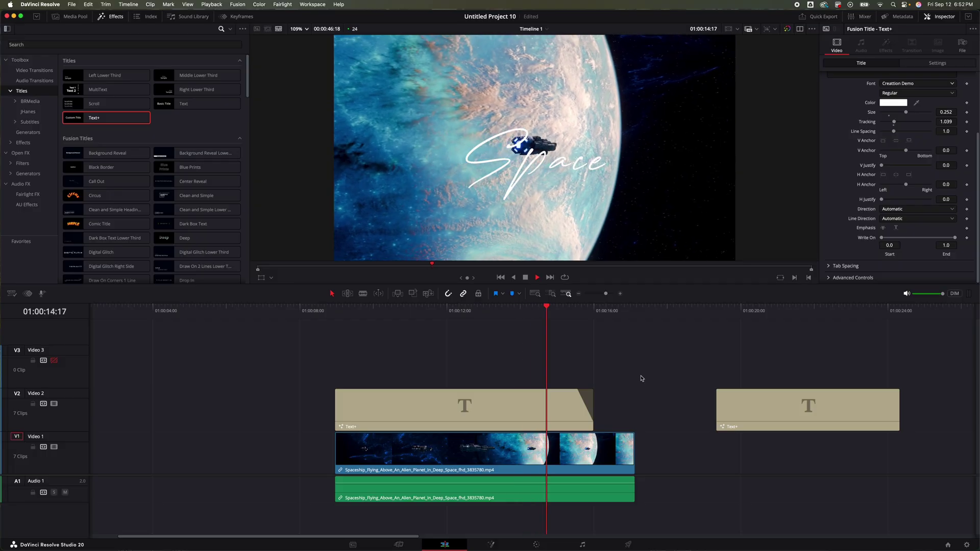
left_click(341, 313)
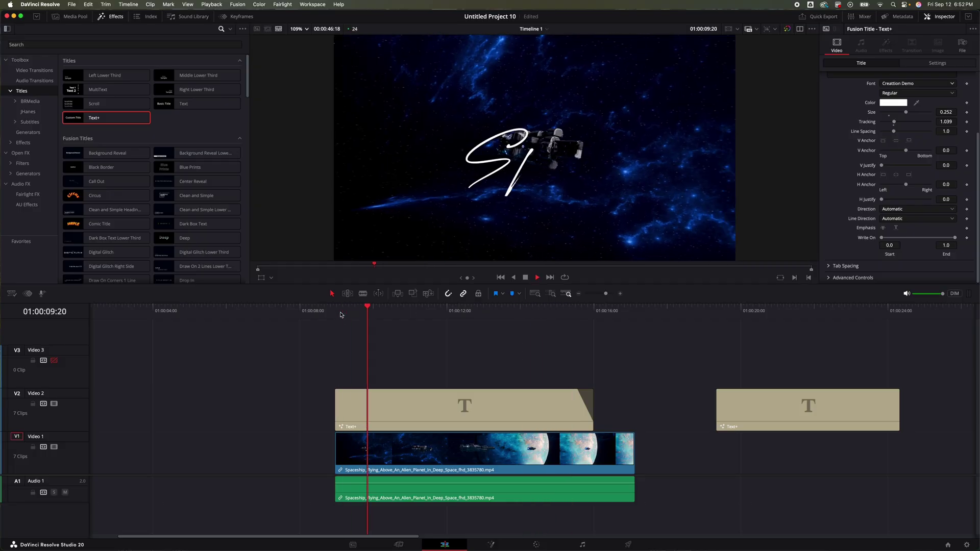